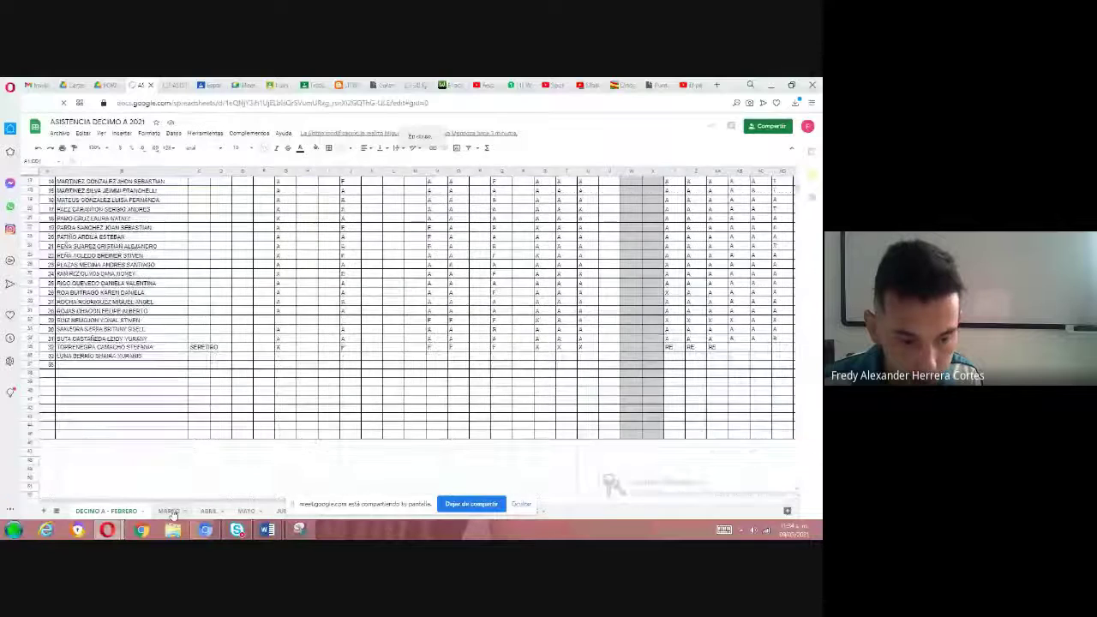
- Look at the MARZO sheet of the ASISTENCIA DECIMO A 2021 workbook and close that workbook
{"action": "left_click", "coordinate": [170, 511]}
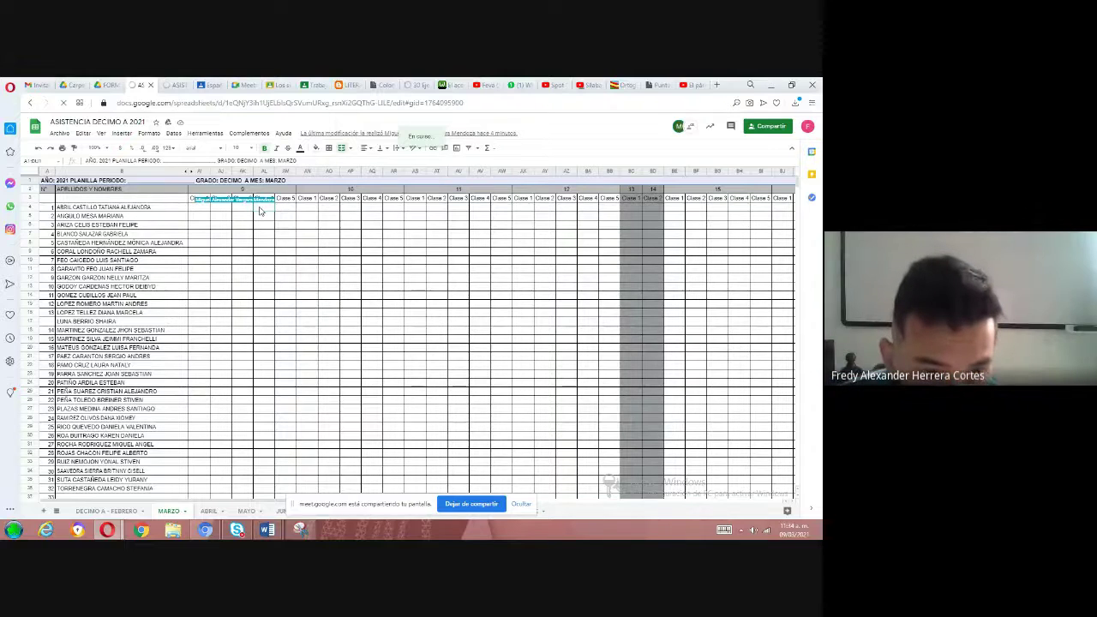
{"action": "left_click", "coordinate": [281, 212]}
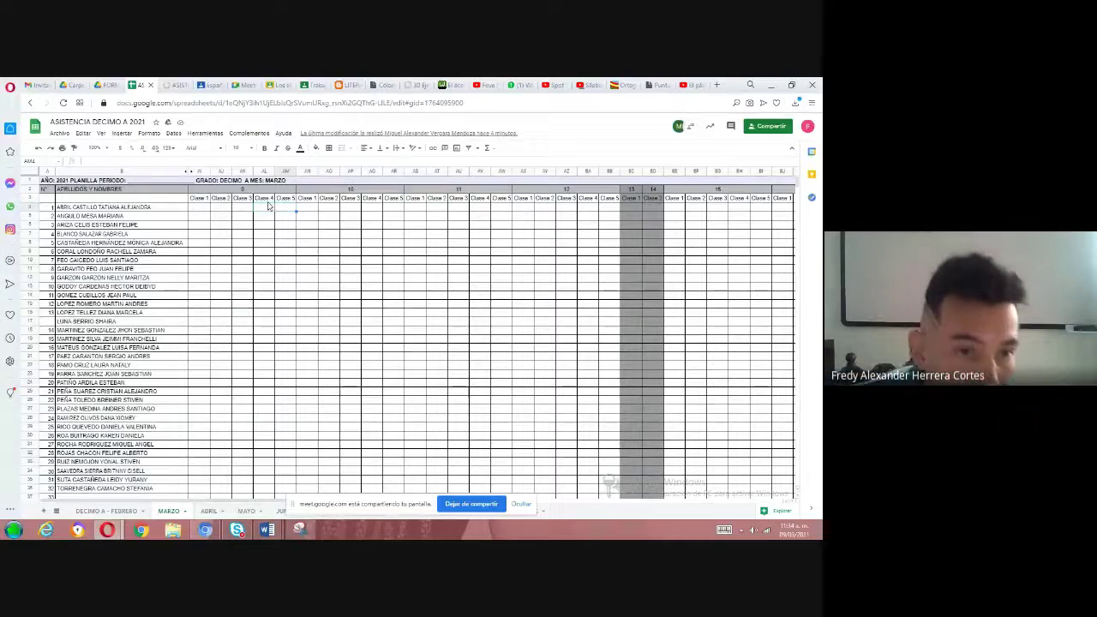
{"action": "left_click", "coordinate": [151, 85]}
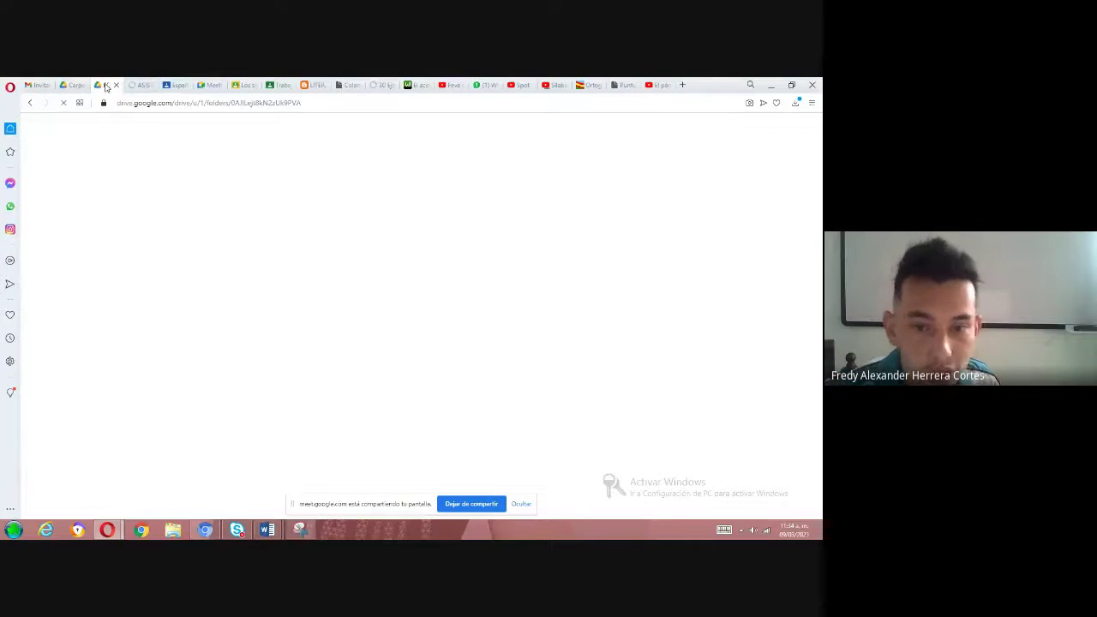
- Open the ASISTENCIA SEXTO A 2021 workbook from the Drive folder and show its MARZO sheet
{"action": "double_click", "coordinate": [334, 278]}
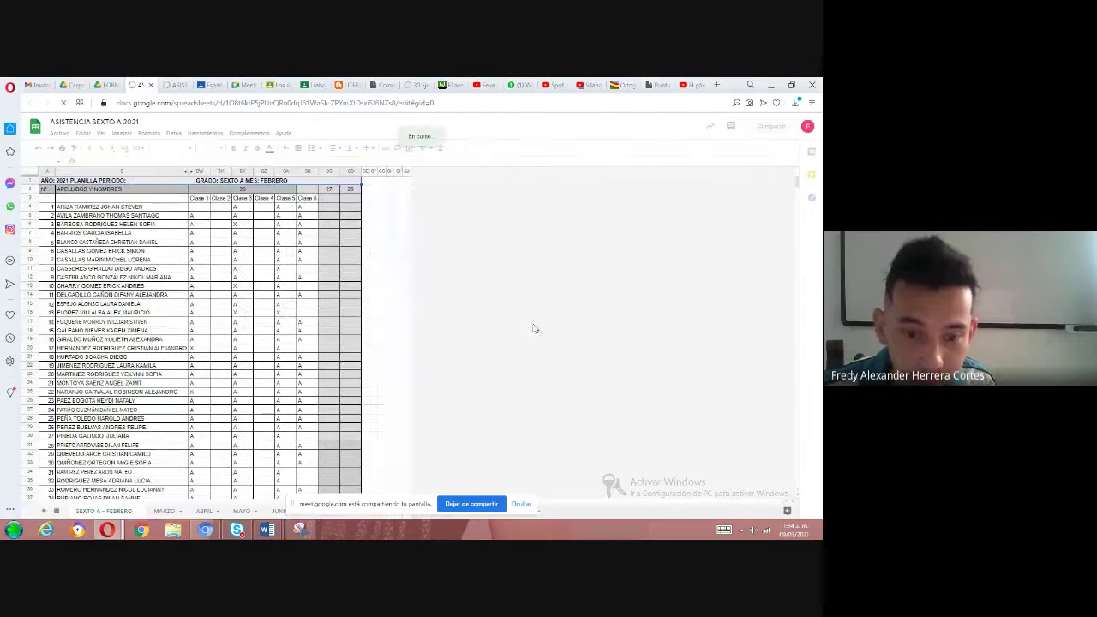
{"action": "left_click", "coordinate": [521, 504]}
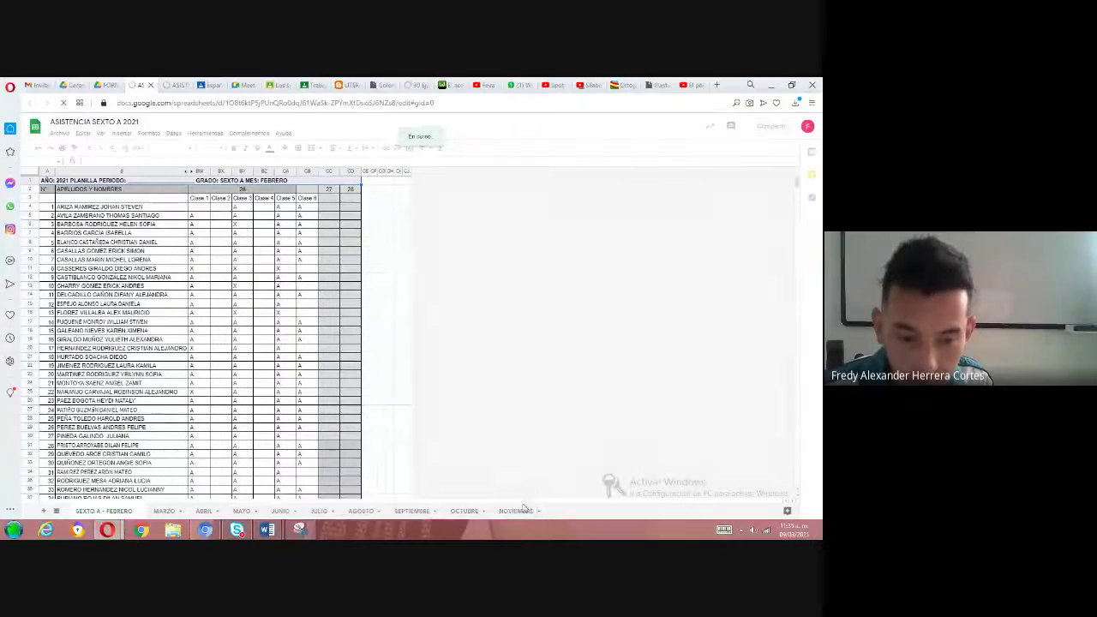
{"action": "left_click", "coordinate": [165, 511]}
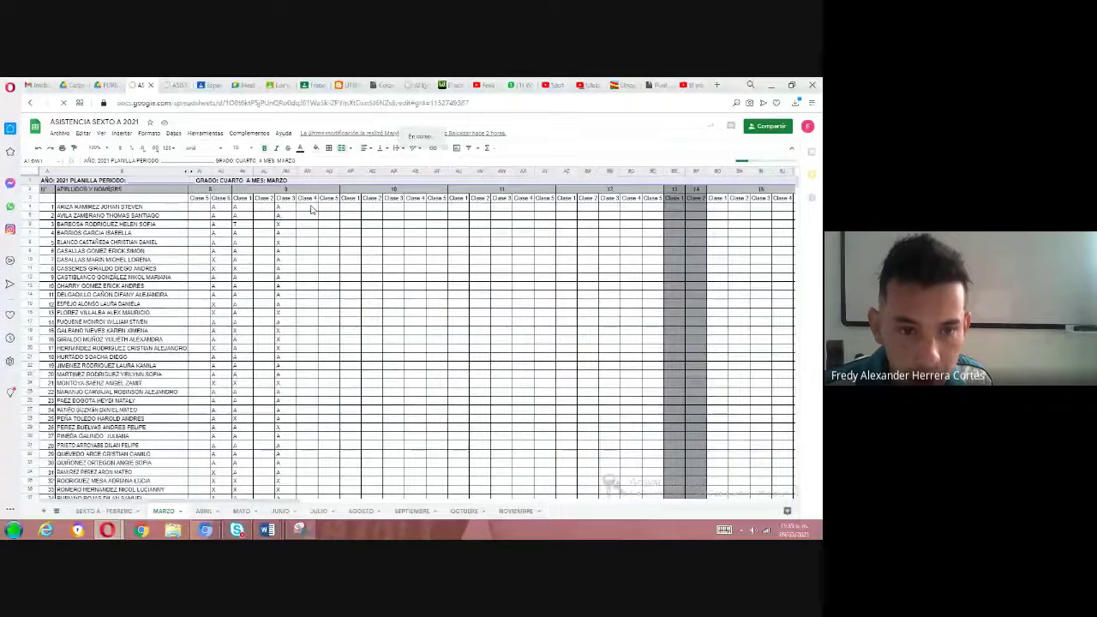
- In the Clase 4 column of day 9, mark students 1 to 3 as A, A and X
{"action": "left_click", "coordinate": [311, 209]}
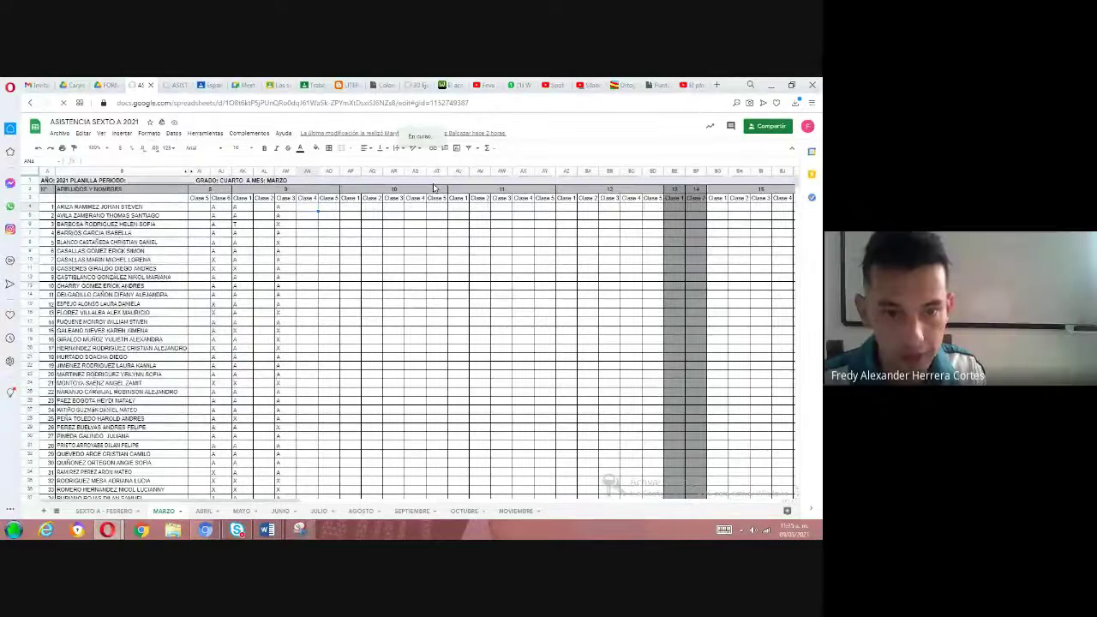
{"action": "left_click", "coordinate": [306, 209]}
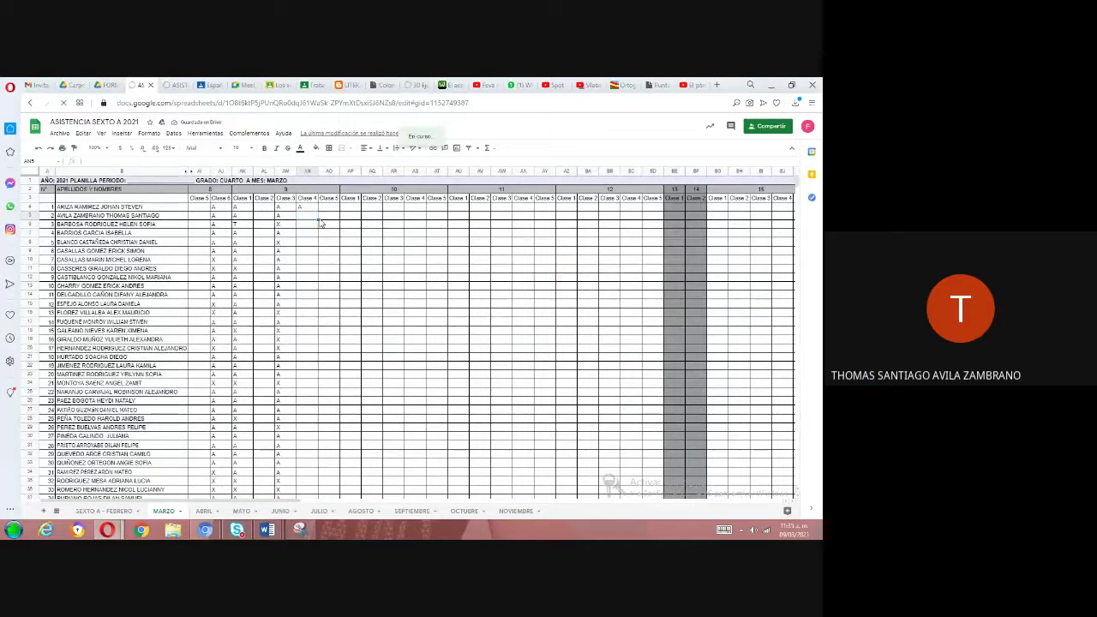
{"action": "type", "text": "A"}
{"action": "key", "text": "Return"}
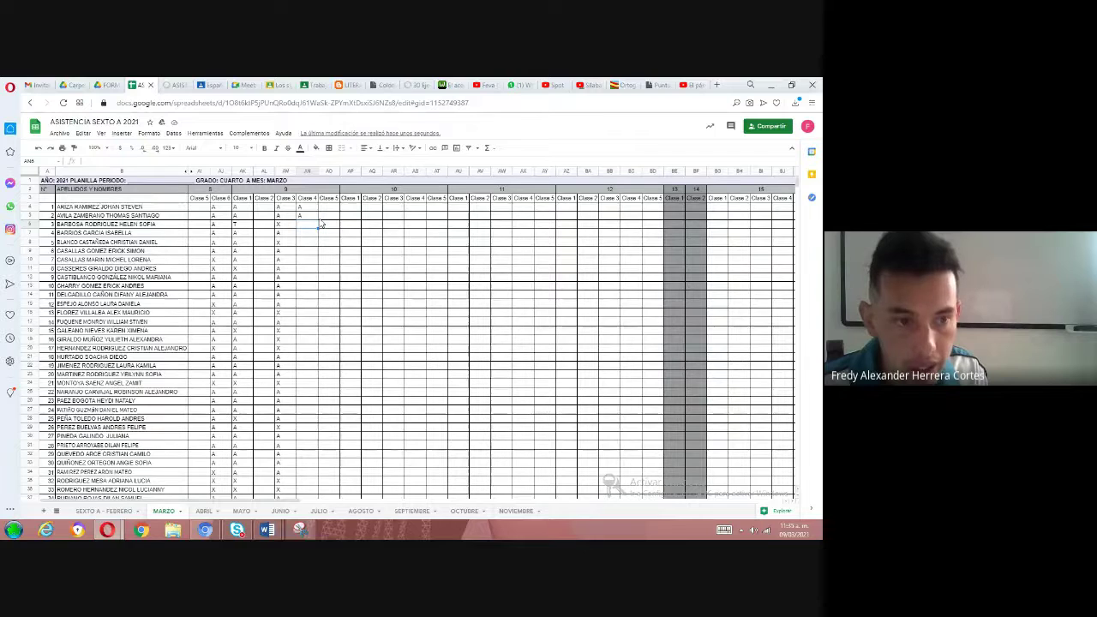
{"action": "type", "text": "x"}
{"action": "key", "text": "Return"}
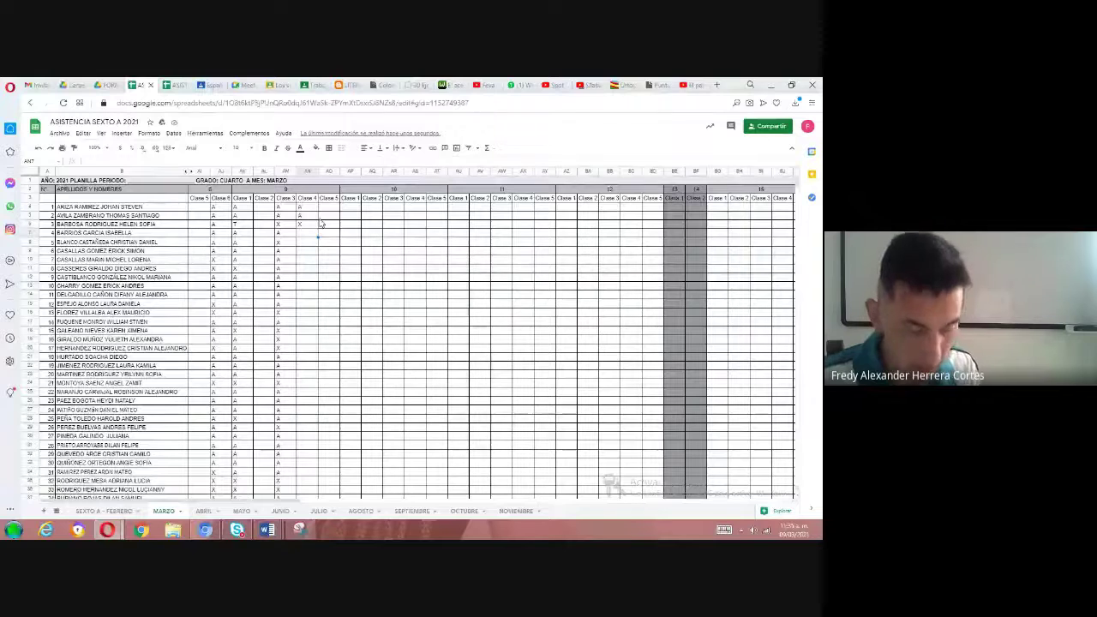
- Mark students 4 to 6 as A, X and A in the Clase 4 column of day 9
{"action": "type", "text": "A"}
{"action": "key", "text": "Return"}
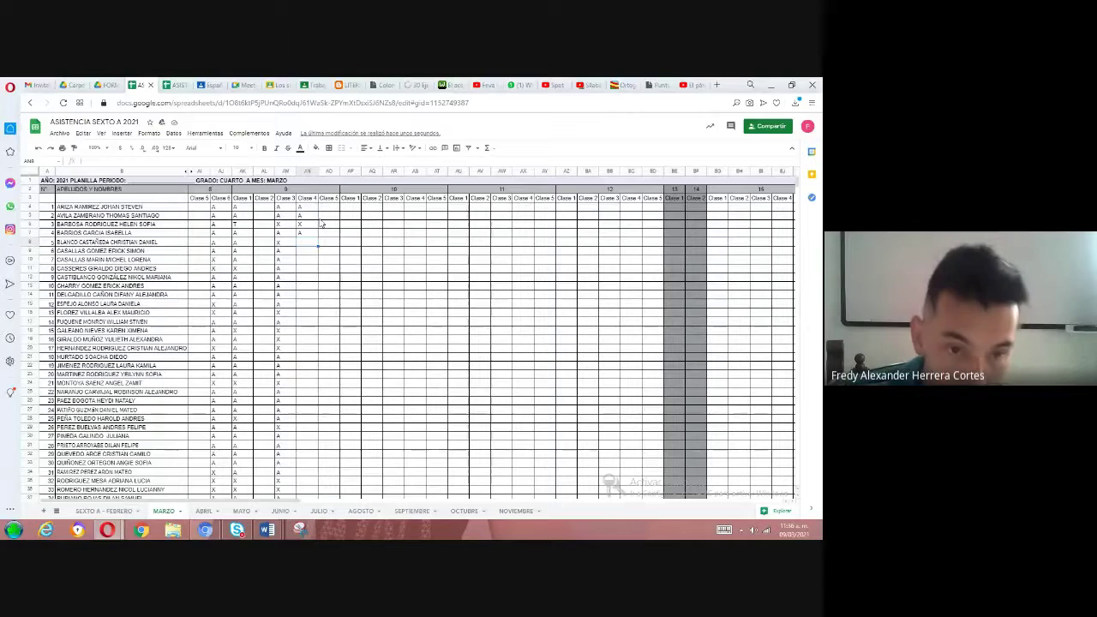
{"action": "type", "text": "X"}
{"action": "key", "text": "Return"}
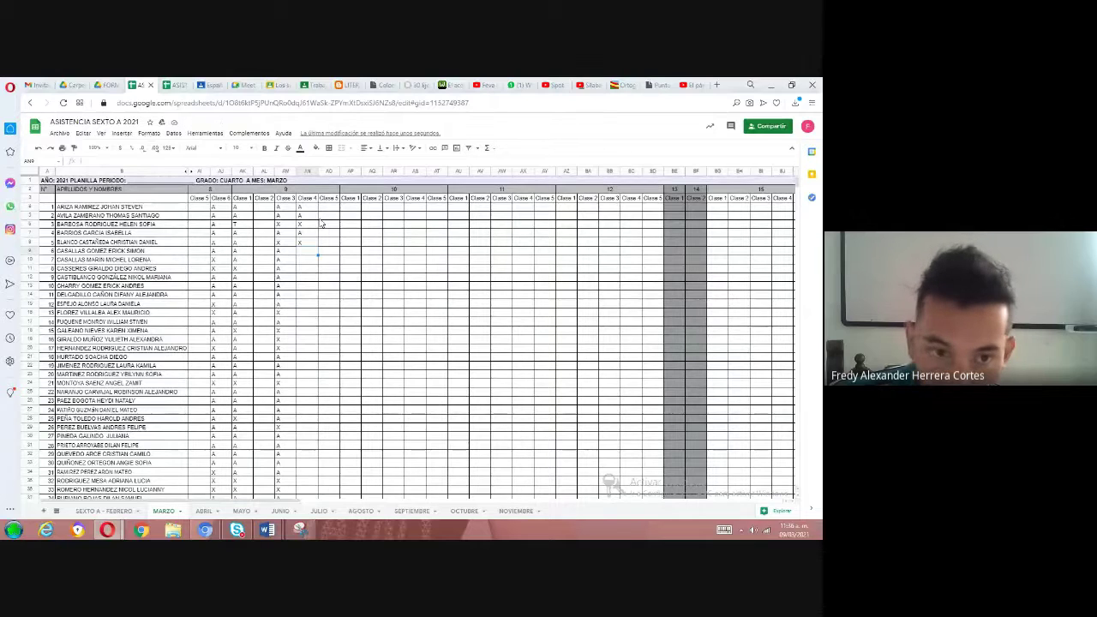
{"action": "type", "text": "A"}
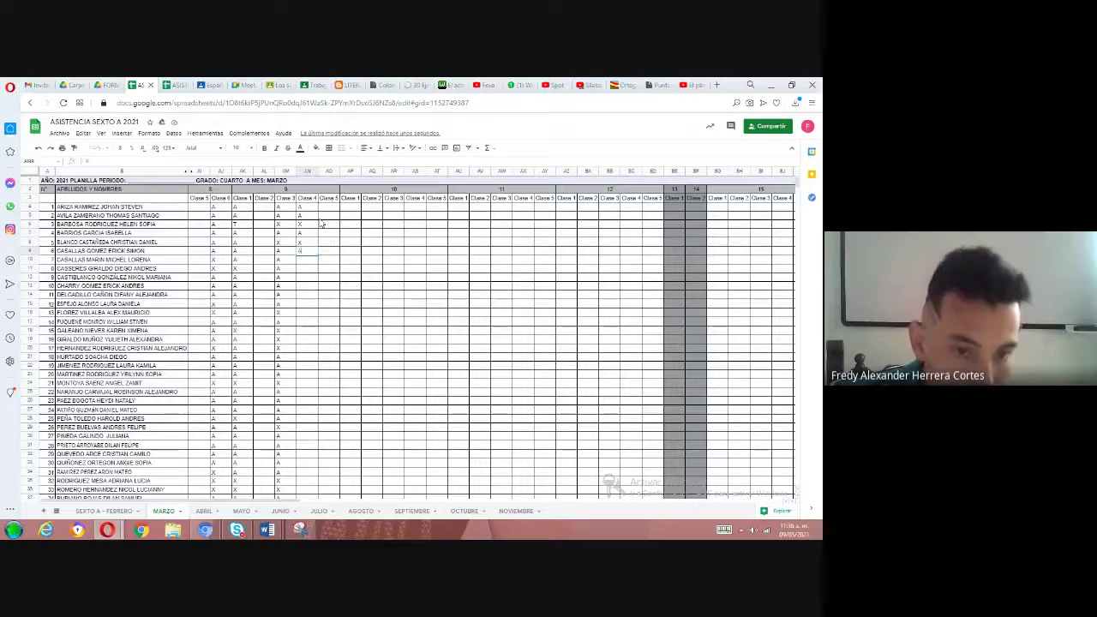
{"action": "key", "text": "Return"}
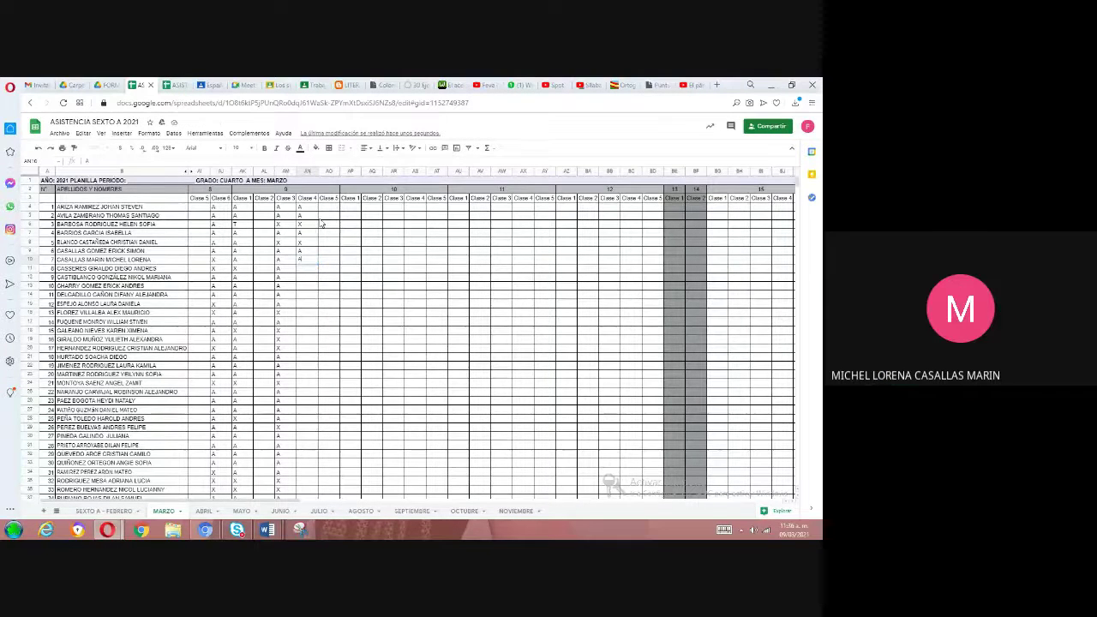
- Record A, X and A for students 7 to 9 in the Clase 4 column of day 9
{"action": "type", "text": "A"}
{"action": "key", "text": "Return"}
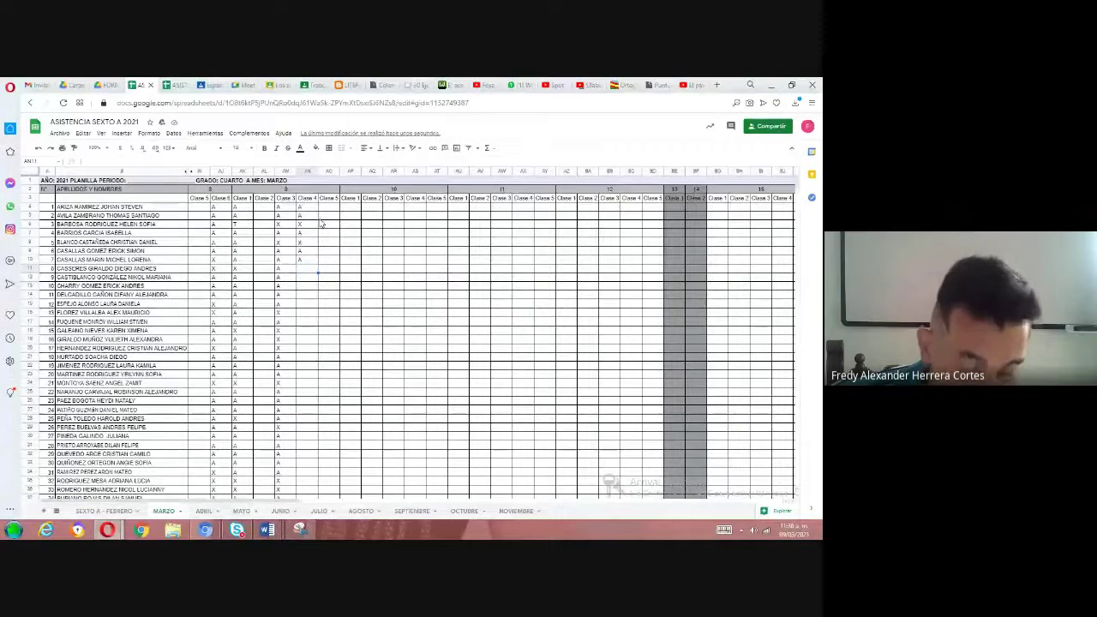
{"action": "type", "text": "x"}
{"action": "key", "text": "Return"}
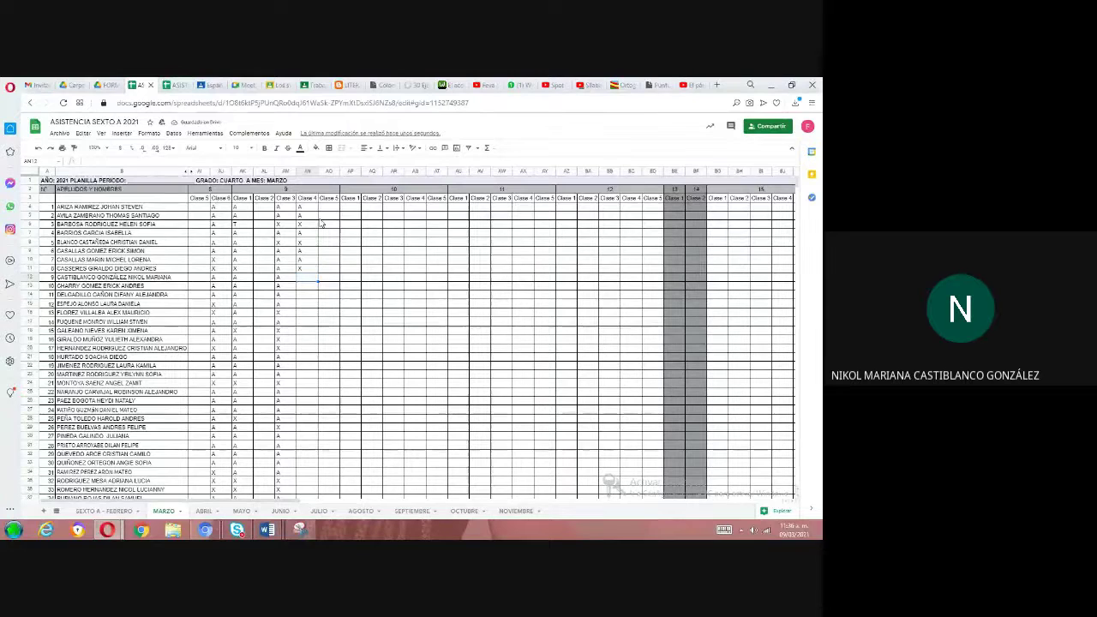
{"action": "type", "text": "A"}
{"action": "key", "text": "Return"}
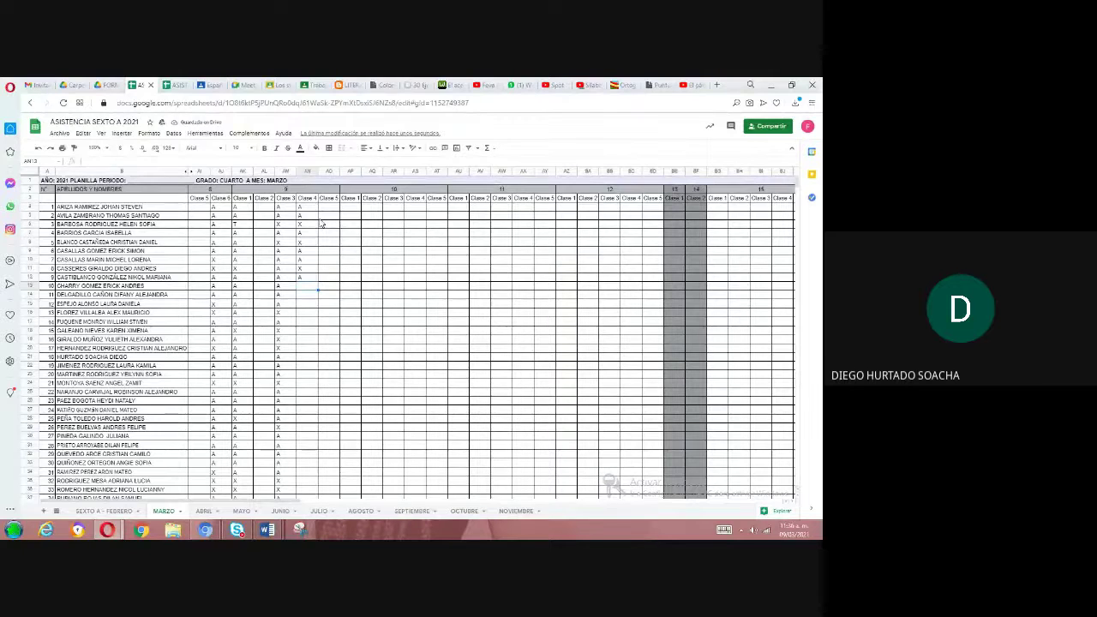
{"action": "key", "text": "Up"}
{"action": "key", "text": "Up"}
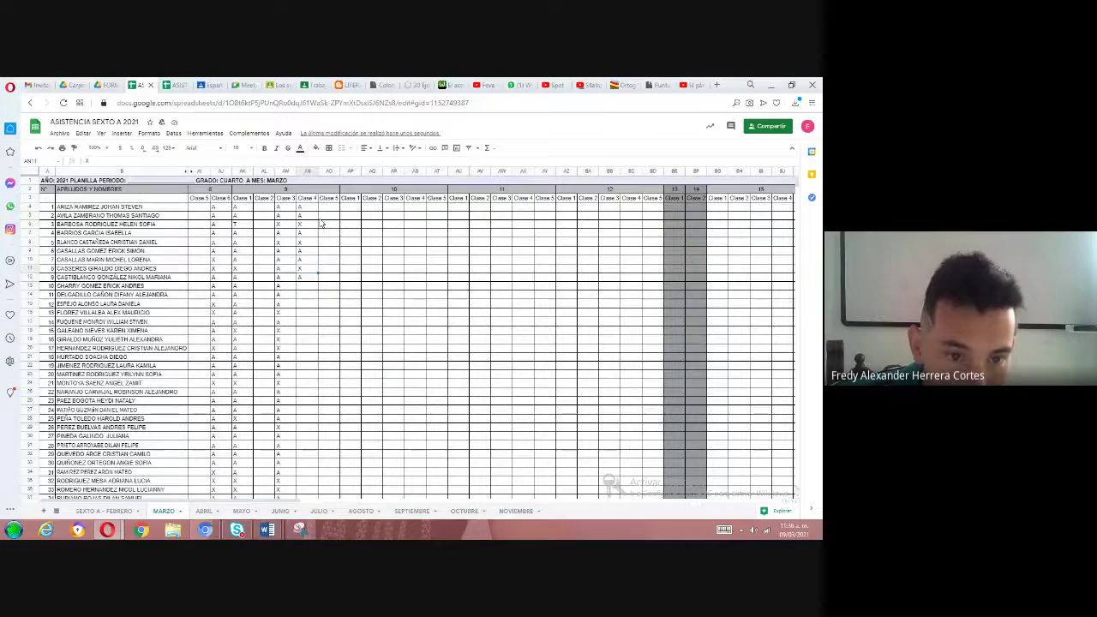
{"action": "key", "text": "Down"}
{"action": "key", "text": "Down"}
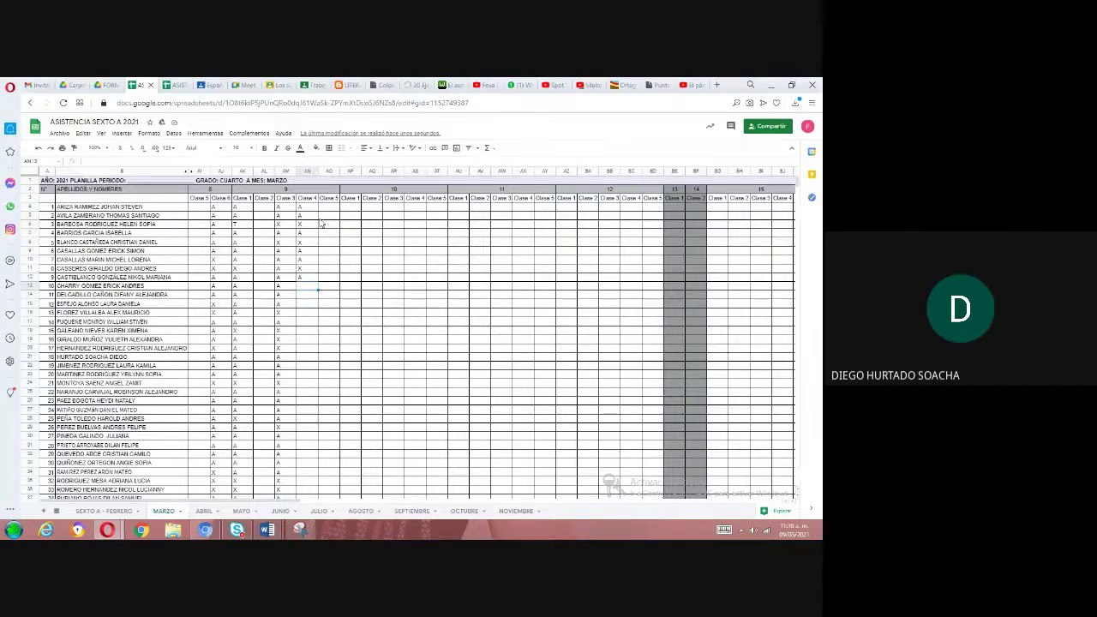
{"action": "key", "text": "Up"}
{"action": "key", "text": "Up"}
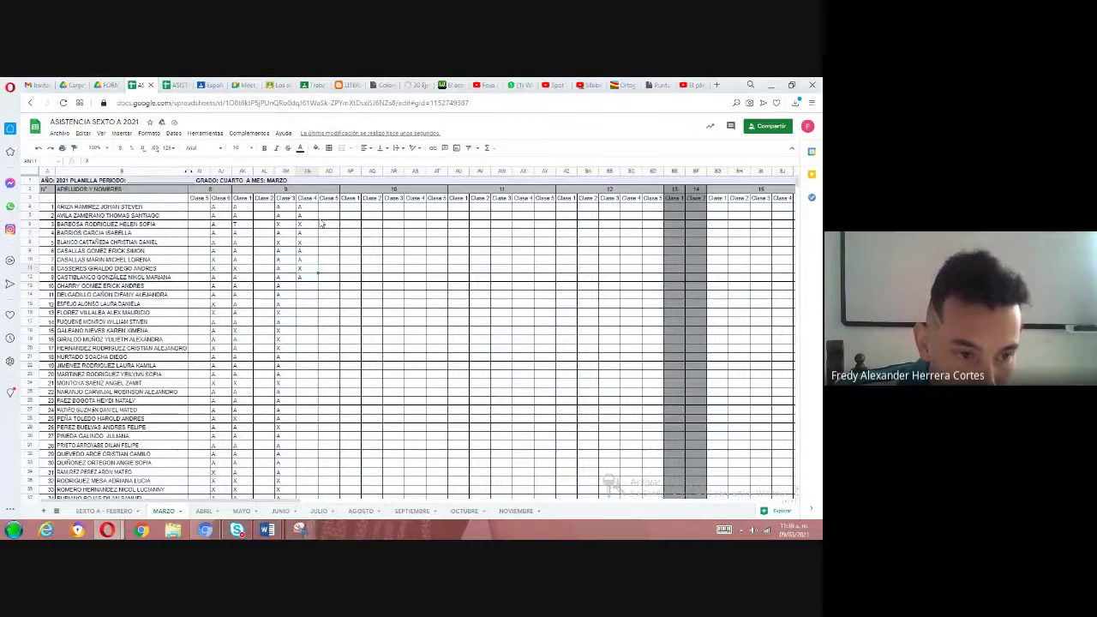
{"action": "key", "text": "Down"}
{"action": "key", "text": "Down"}
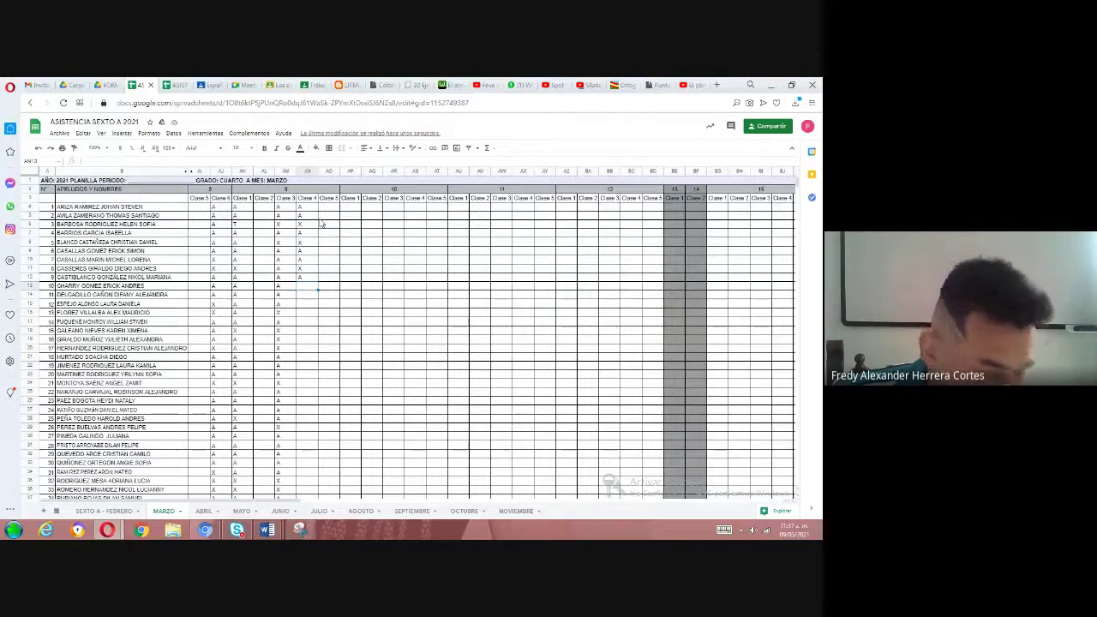
- Enter A, X and X for students 10 to 12 in the Clase 4 column of day 9
{"action": "type", "text": "A"}
{"action": "key", "text": "Return"}
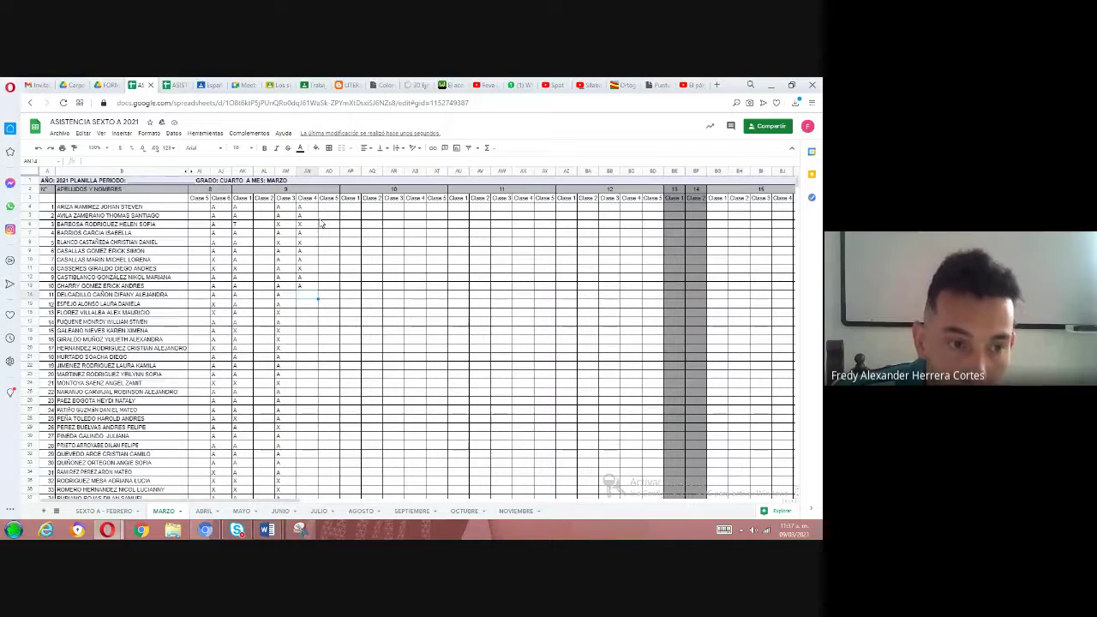
{"action": "key", "text": "Return"}
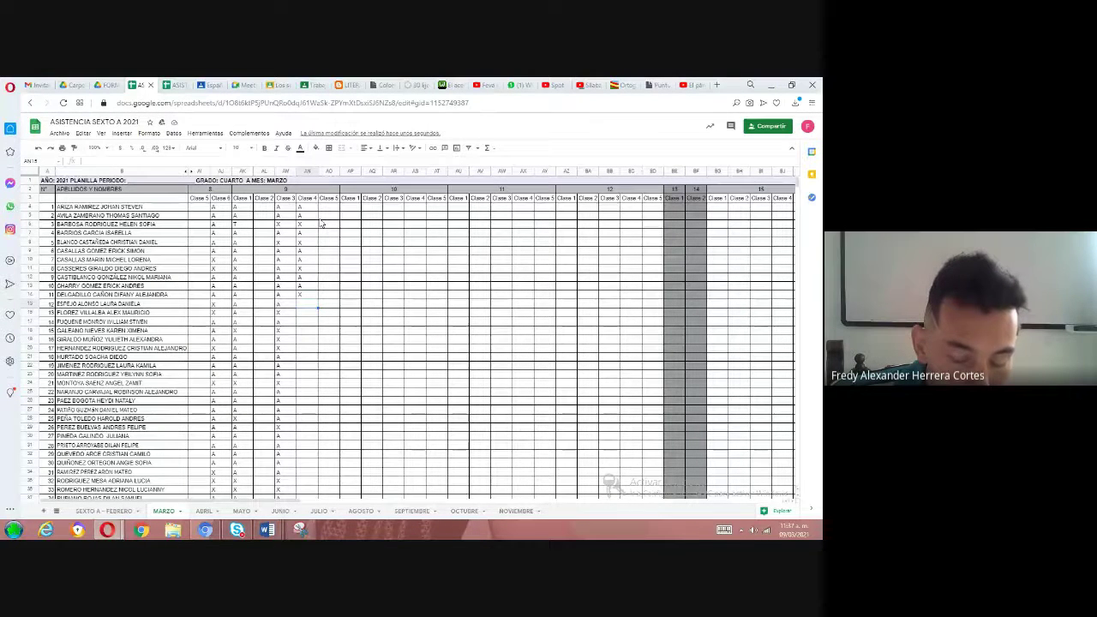
{"action": "type", "text": "X"}
{"action": "key", "text": "Return"}
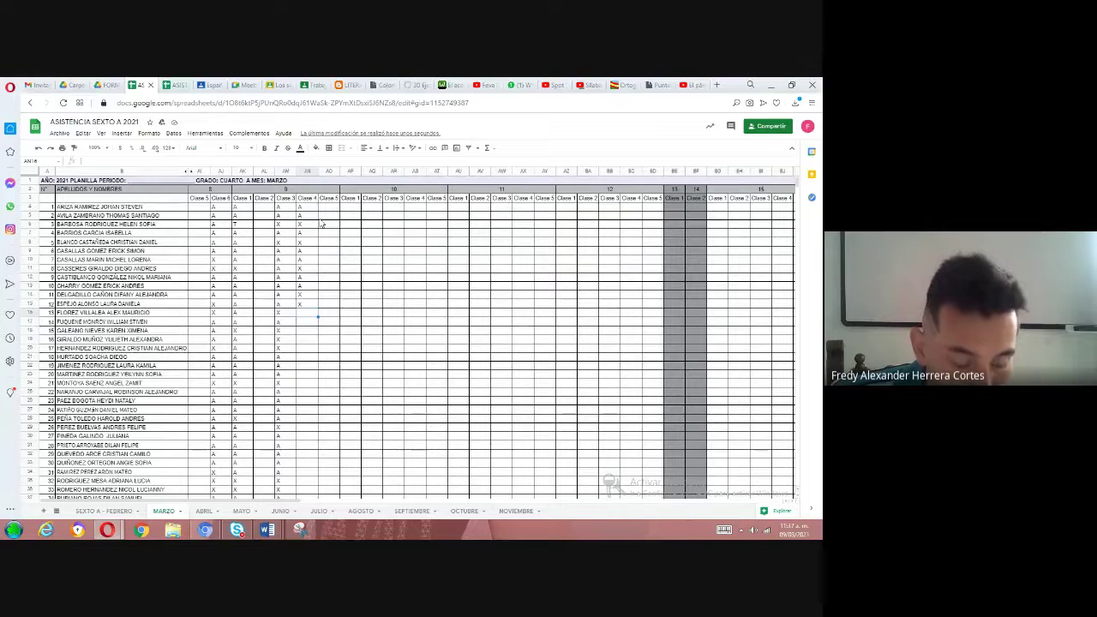
- Fill in the Clase 4 attendance of day 9 for students 13 to 15 as X, A and X
{"action": "key", "text": "Return"}
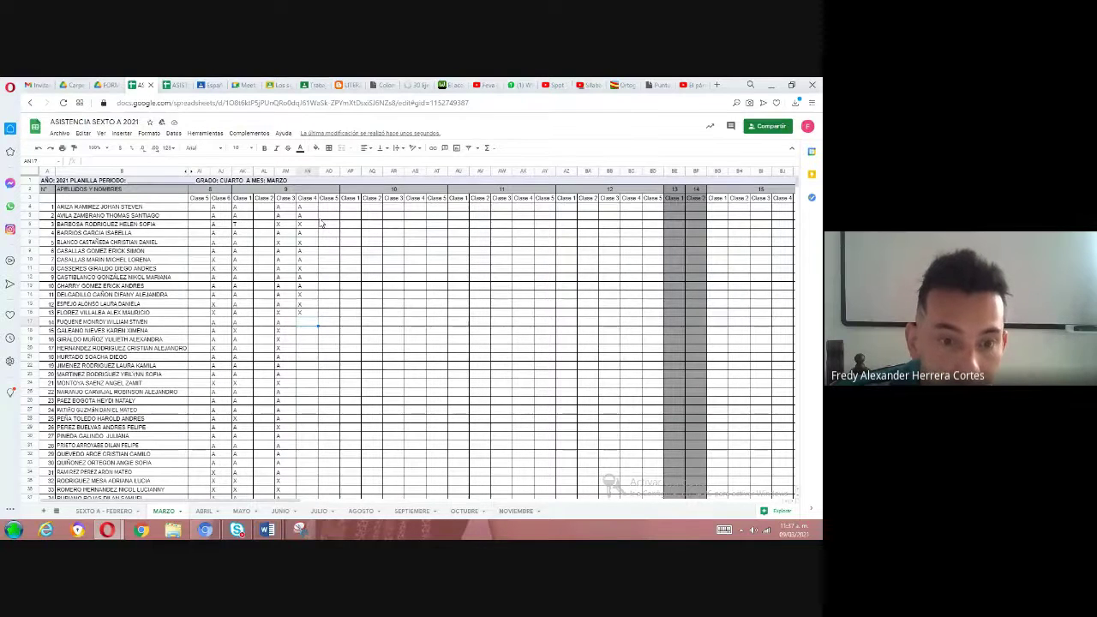
{"action": "type", "text": "A"}
{"action": "key", "text": "Return"}
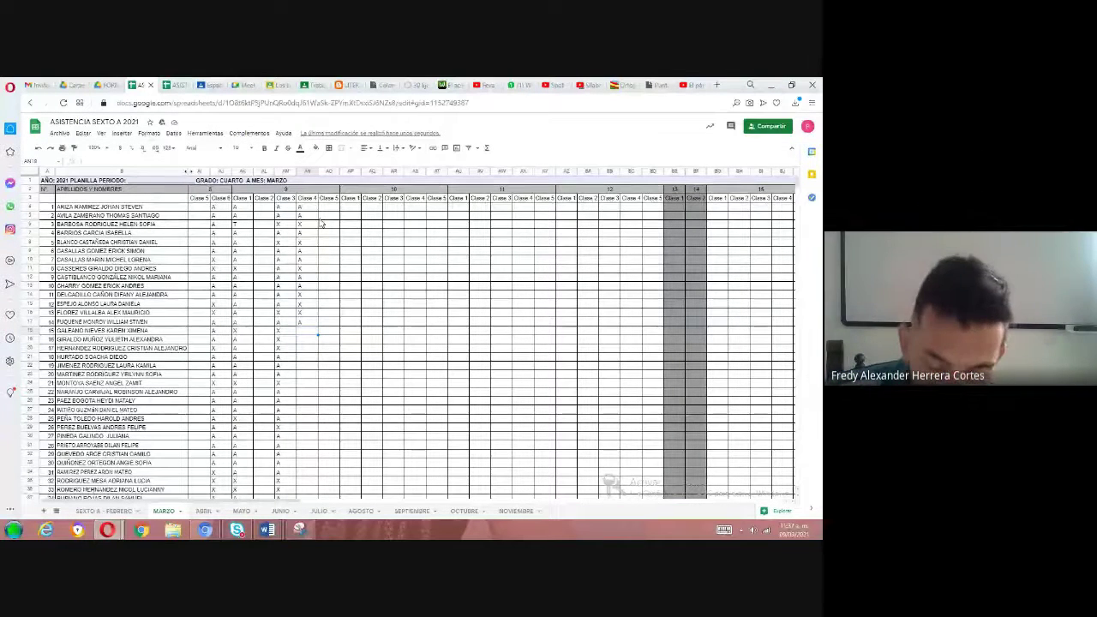
{"action": "type", "text": "A"}
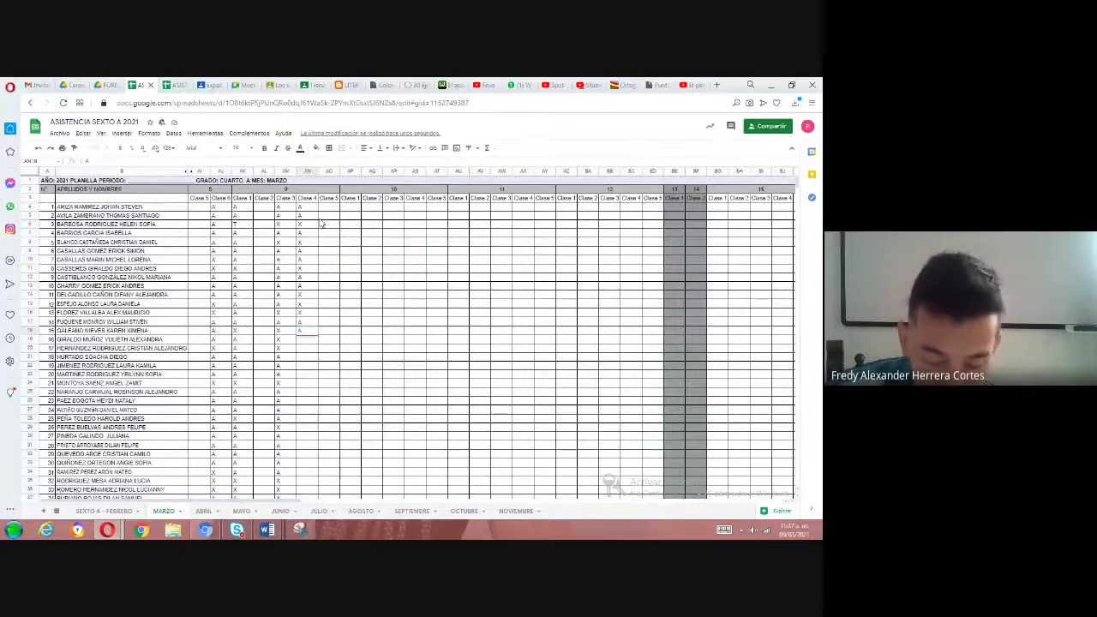
{"action": "key", "text": "BackSpace"}
{"action": "type", "text": "X"}
{"action": "key", "text": "Return"}
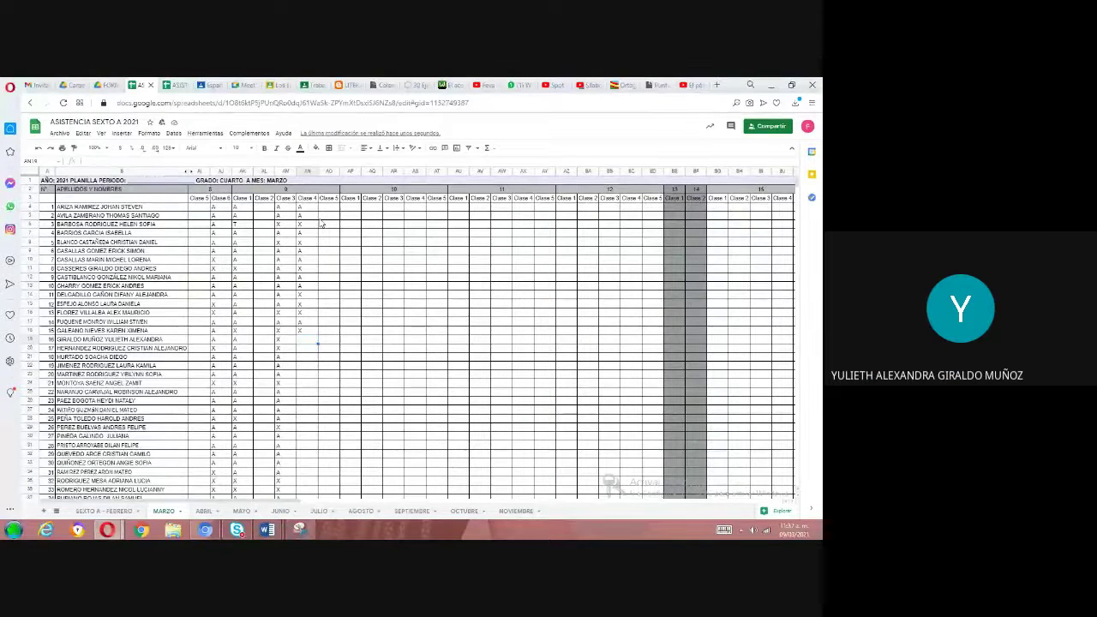
- Mark student 16 as A and student 17 as X in the Clase 4 column of day 9
{"action": "key", "text": "Return"}
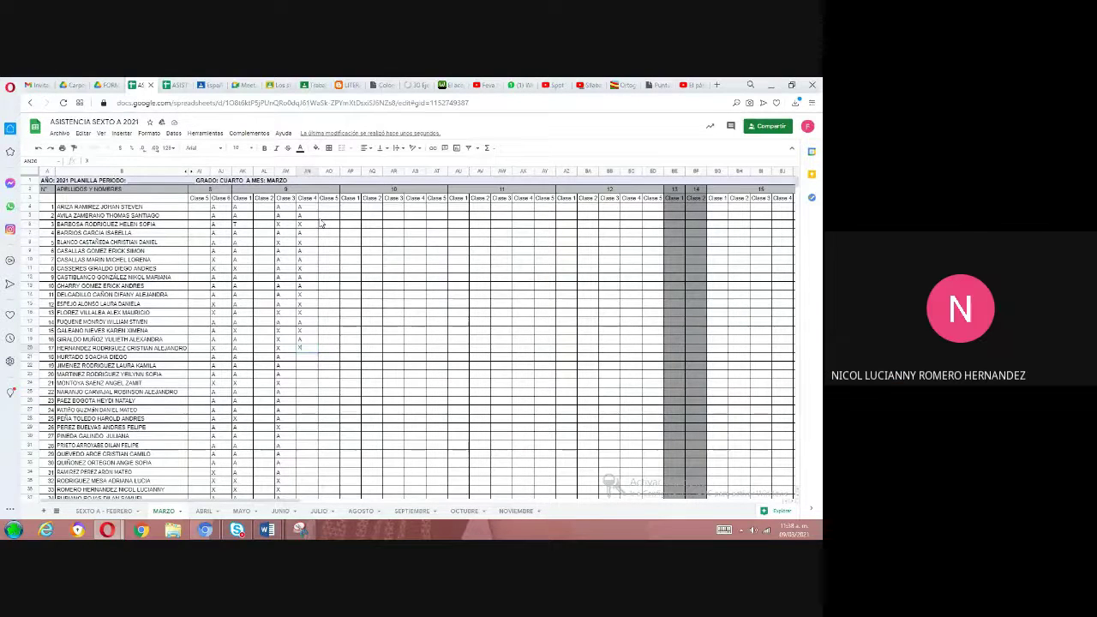
{"action": "type", "text": "X"}
{"action": "key", "text": "Return"}
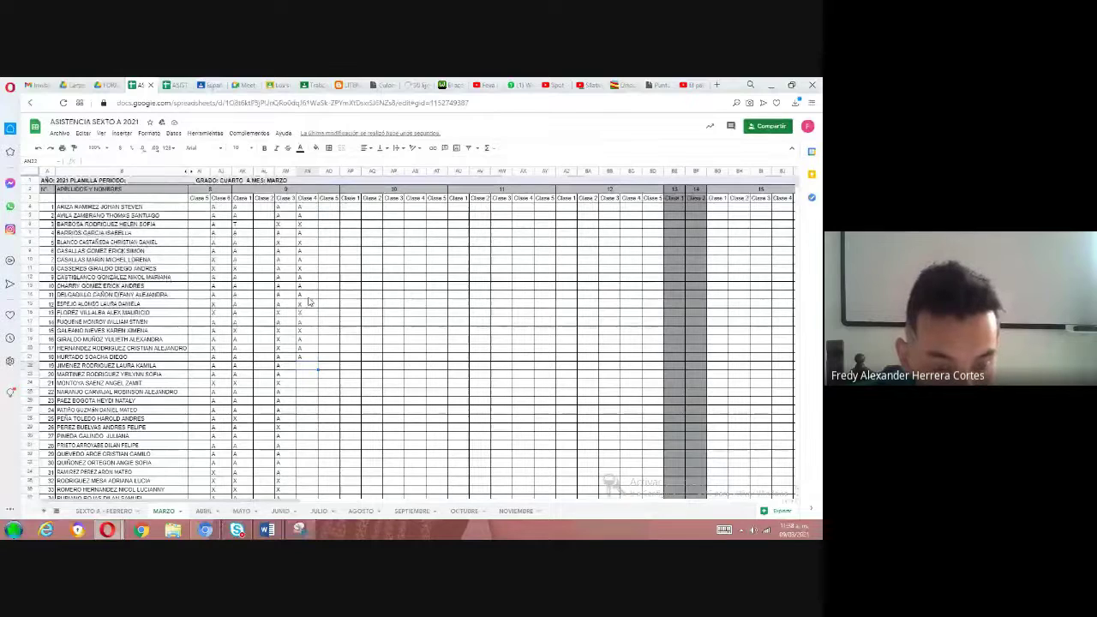
- Mark students 19 to 24 as X, A, X, A, A and A in the Clase 4 column of day 9
{"action": "type", "text": "A"}
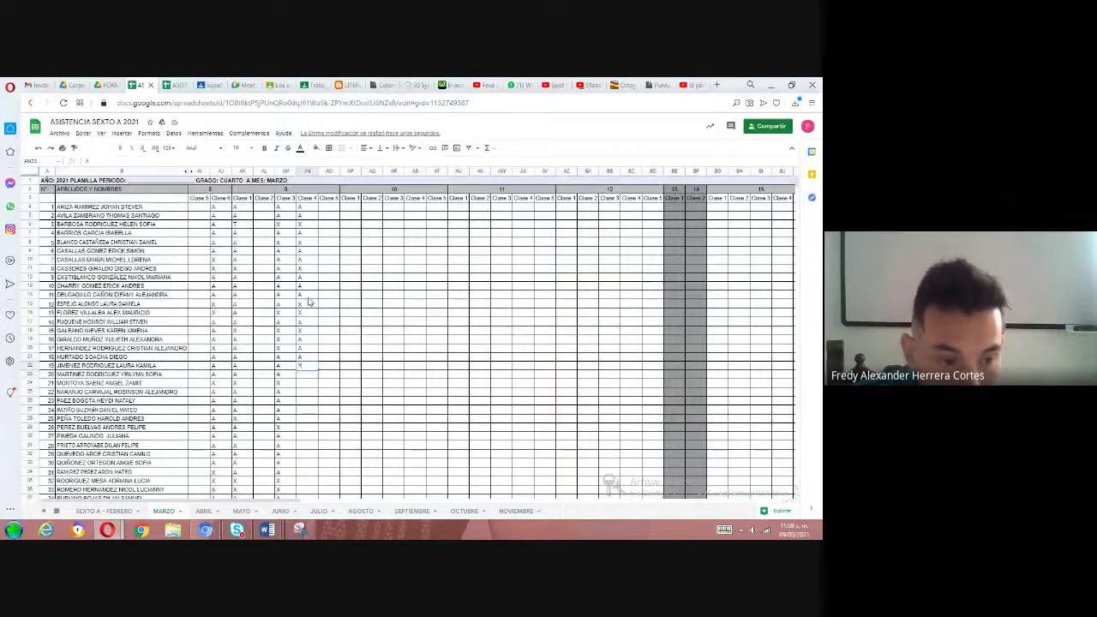
{"action": "key", "text": "Return"}
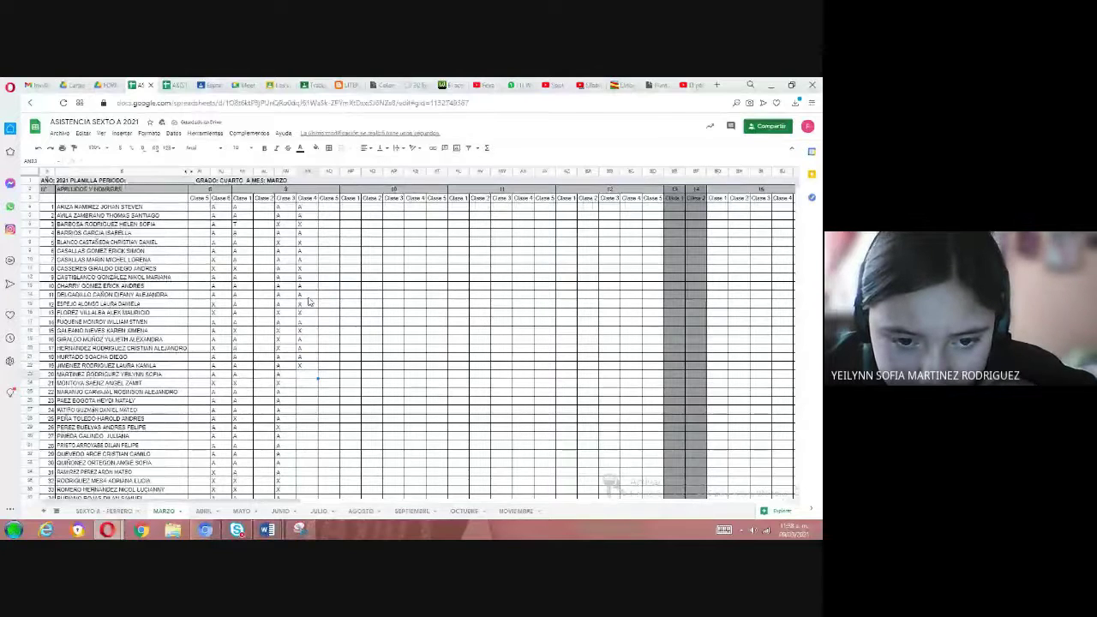
{"action": "type", "text": "A"}
{"action": "key", "text": "Return"}
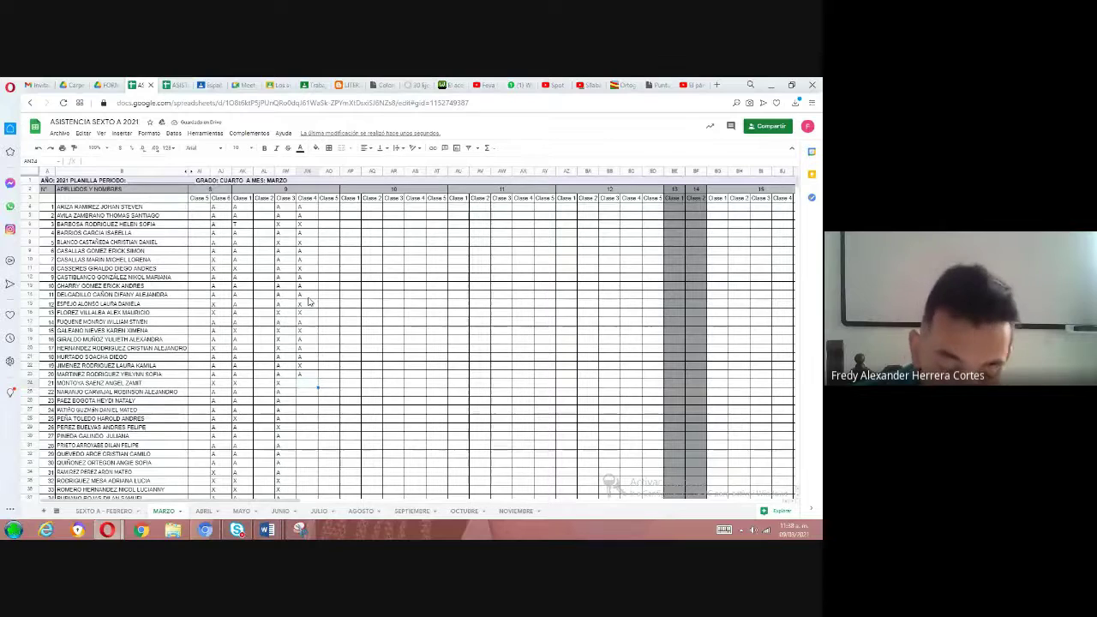
{"action": "type", "text": "X"}
{"action": "key", "text": "Return"}
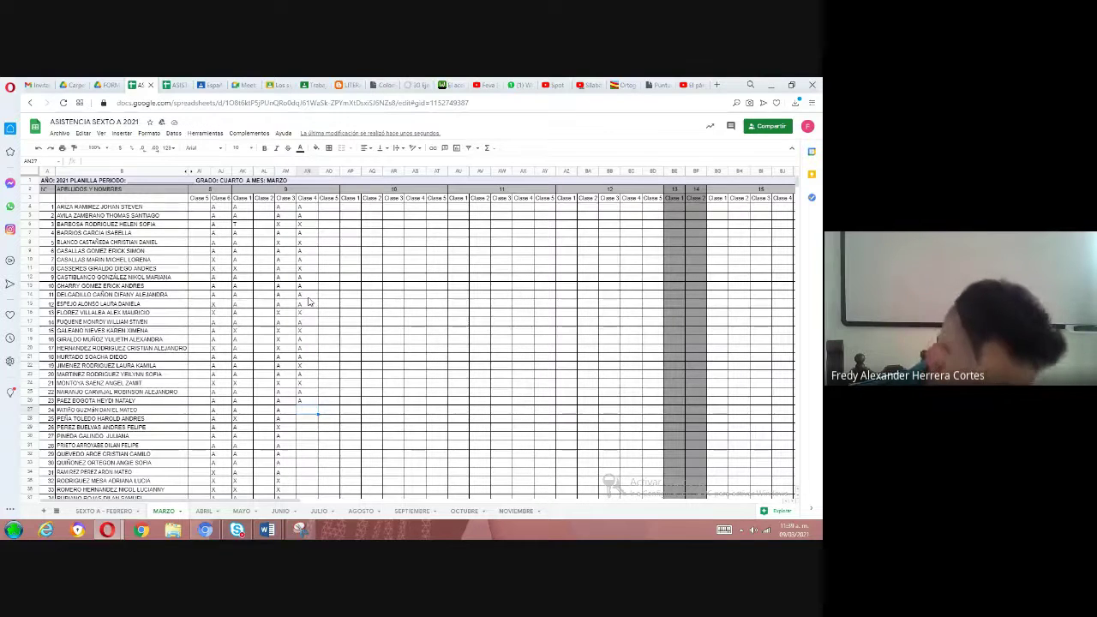
{"action": "type", "text": "A"}
{"action": "key", "text": "Return"}
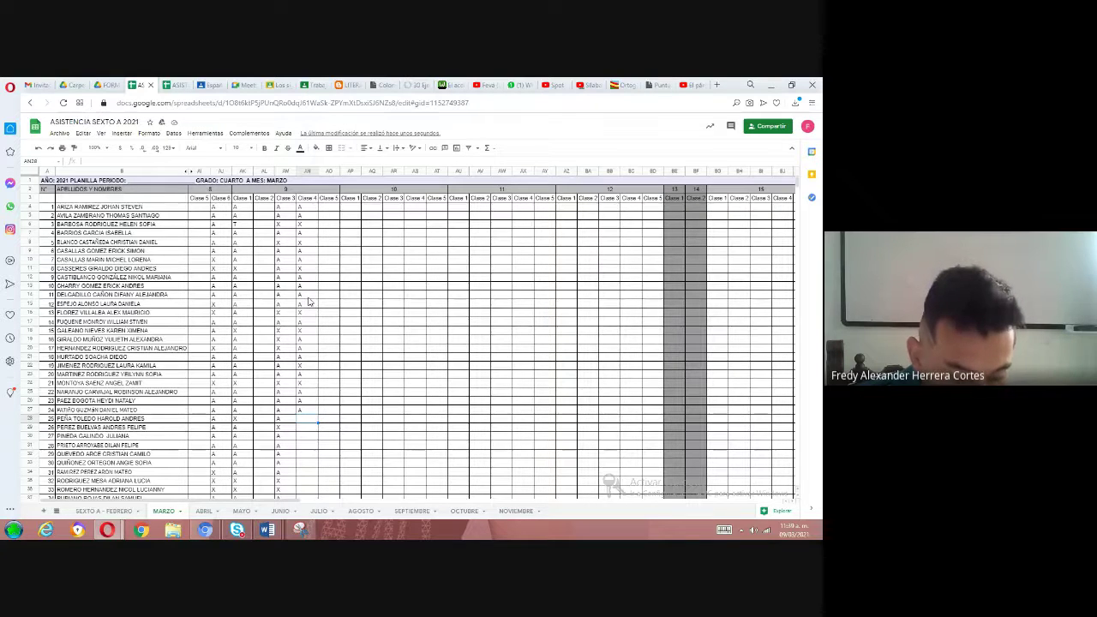
- Mark students 25 to 28 as X, X, A and A in the Clase 4 column of day 9
{"action": "key", "text": "Return"}
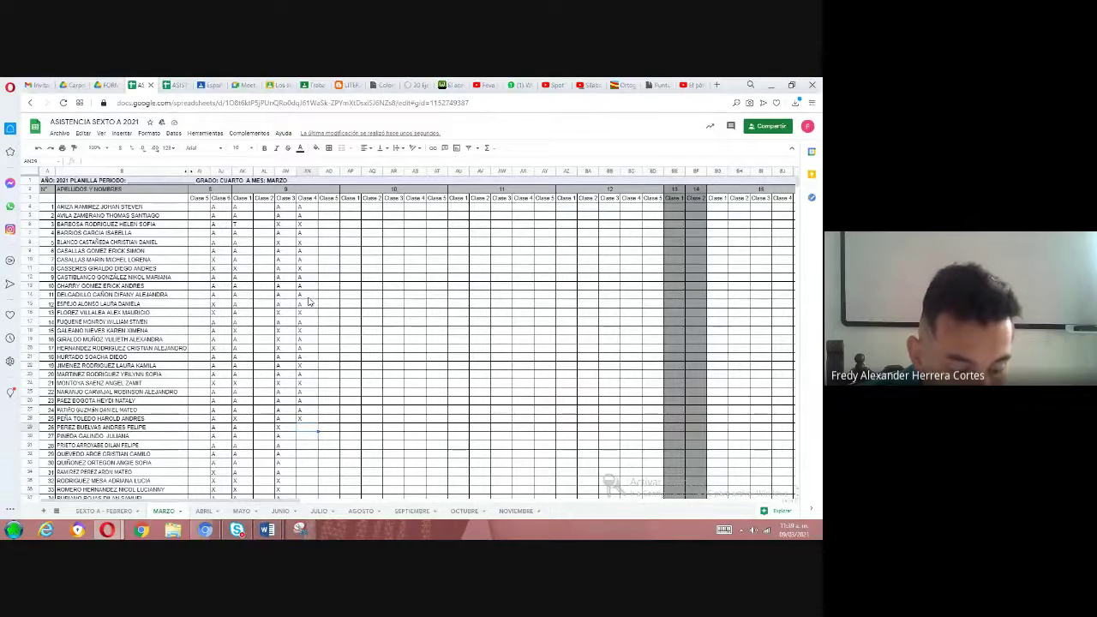
{"action": "type", "text": "X"}
{"action": "key", "text": "Return"}
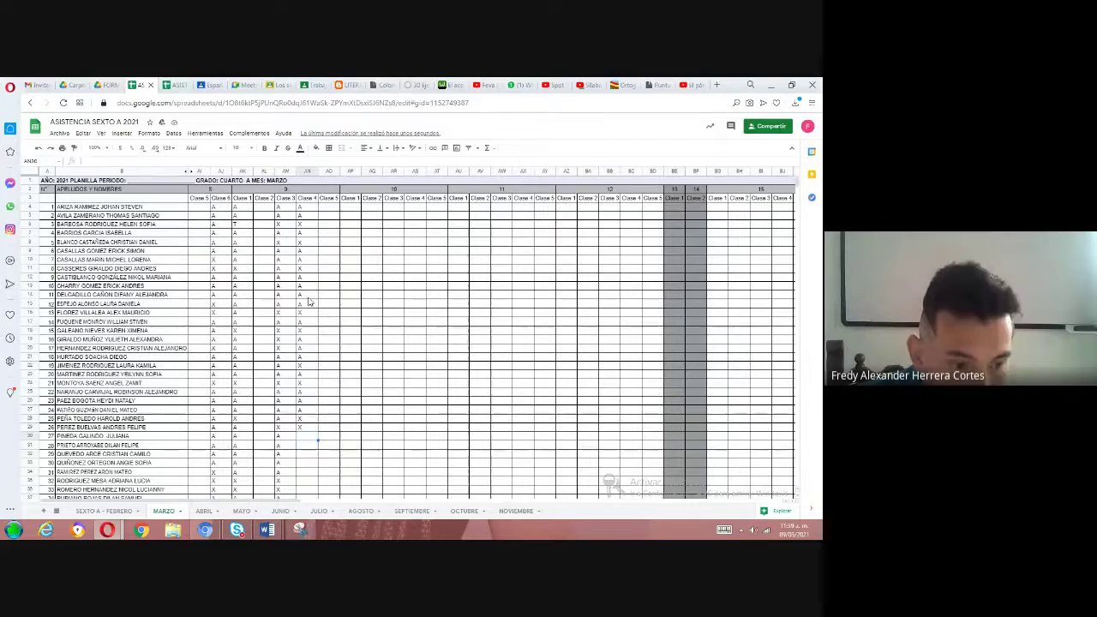
{"action": "type", "text": "X"}
{"action": "key", "text": "Return"}
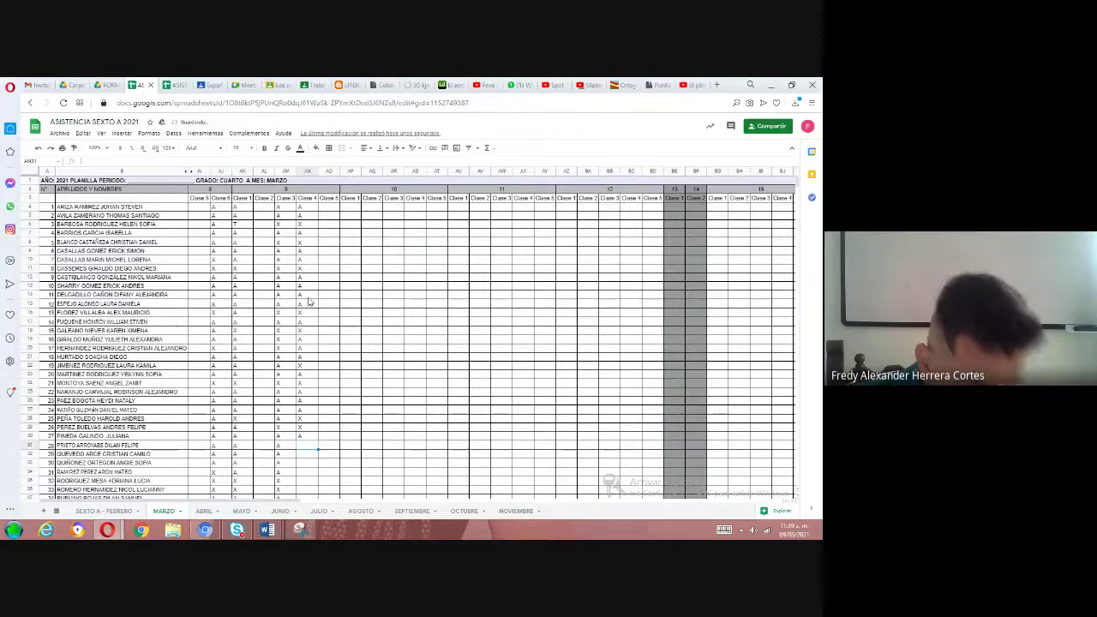
{"action": "type", "text": "A"}
{"action": "key", "text": "Return"}
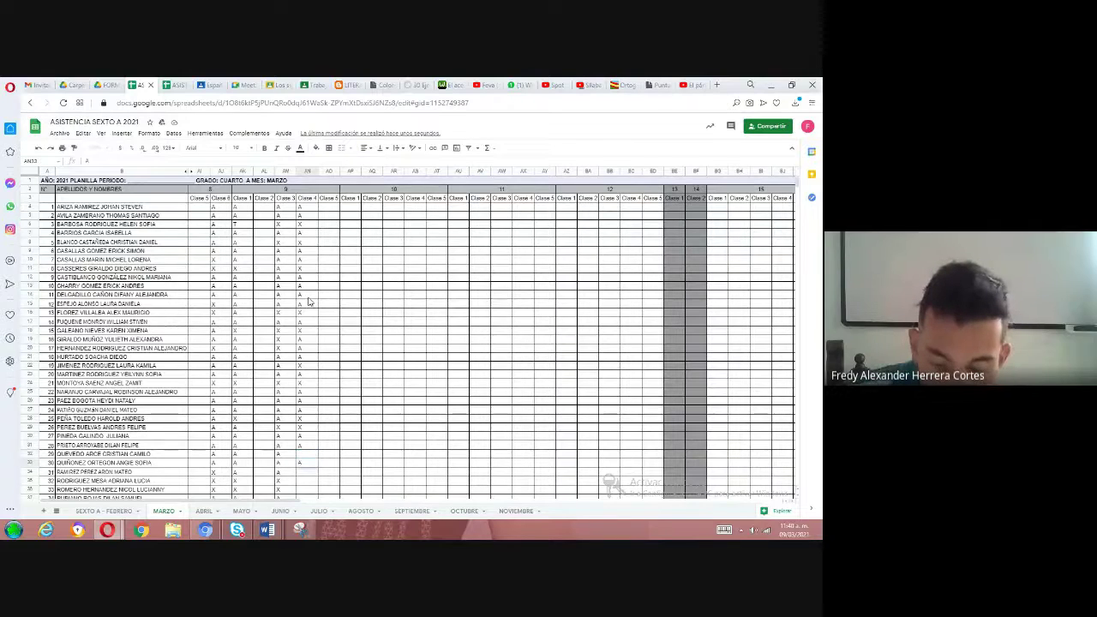
- Enter A, A, A and X for students 29 to 32 in the Clase 4 column of day 9
{"action": "type", "text": "A"}
{"action": "key", "text": "Up"}
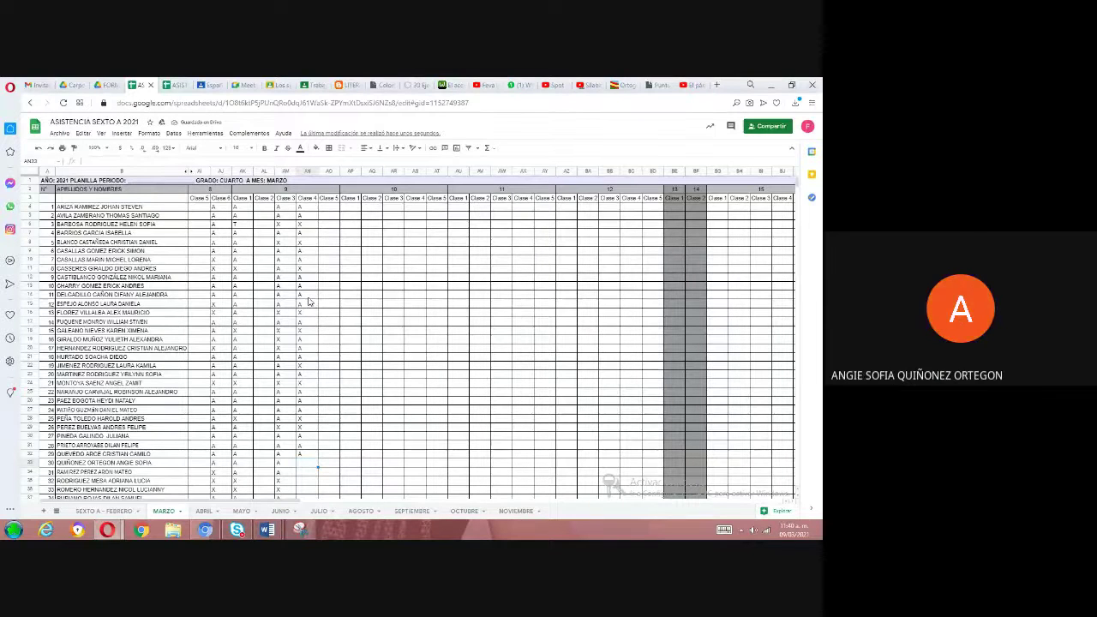
{"action": "type", "text": "A"}
{"action": "key", "text": "Return"}
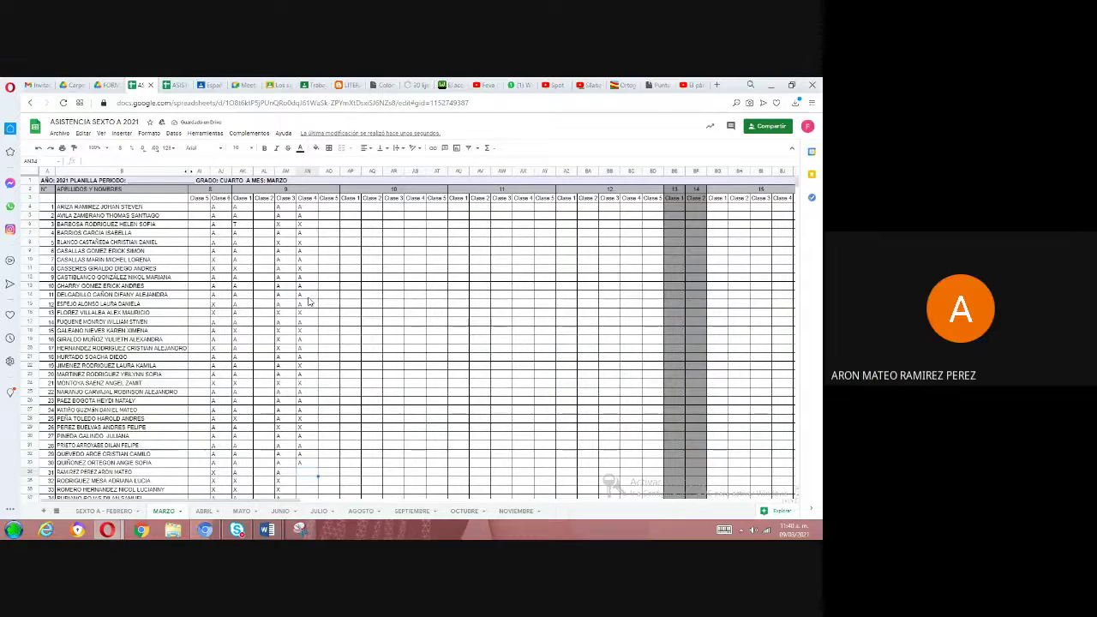
{"action": "key", "text": "Return"}
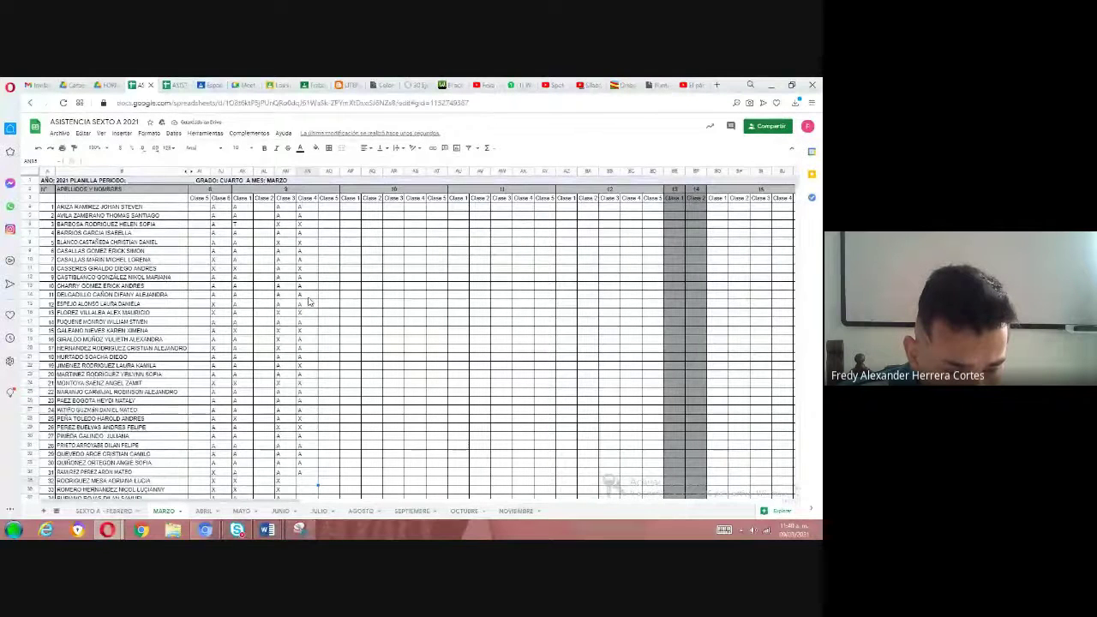
{"action": "type", "text": "x"}
{"action": "key", "text": "Return"}
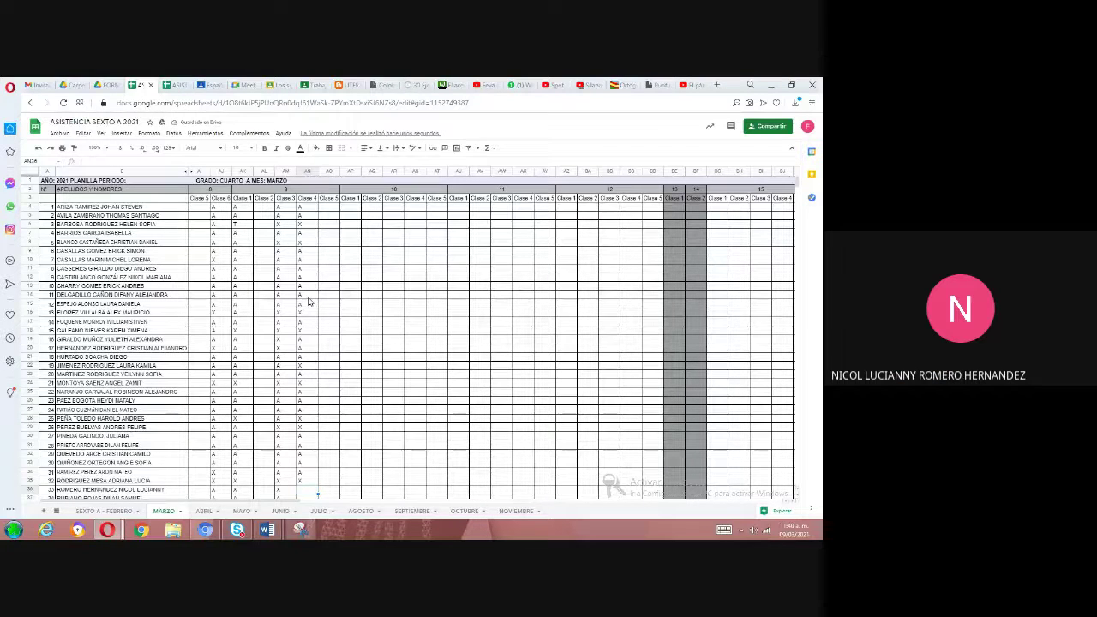
- Fill in the Clase 4 attendance of day 9 for students 33 to 38 with A
{"action": "scroll", "coordinate": [310, 301], "scroll_direction": "down", "scroll_amount": 1}
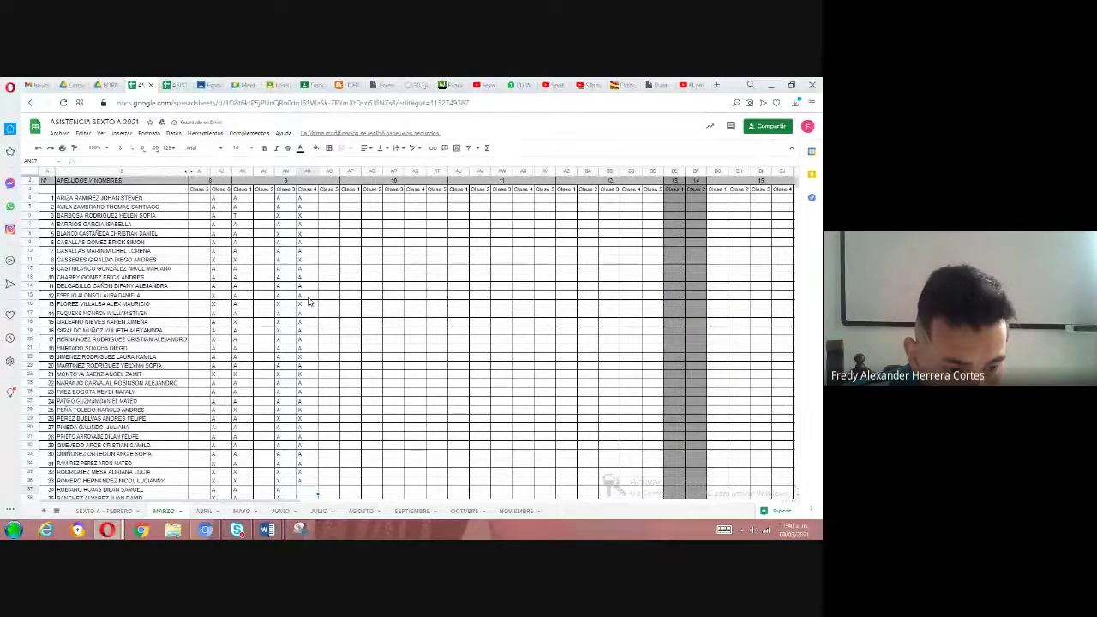
{"action": "scroll", "coordinate": [310, 301], "scroll_direction": "down", "scroll_amount": 1}
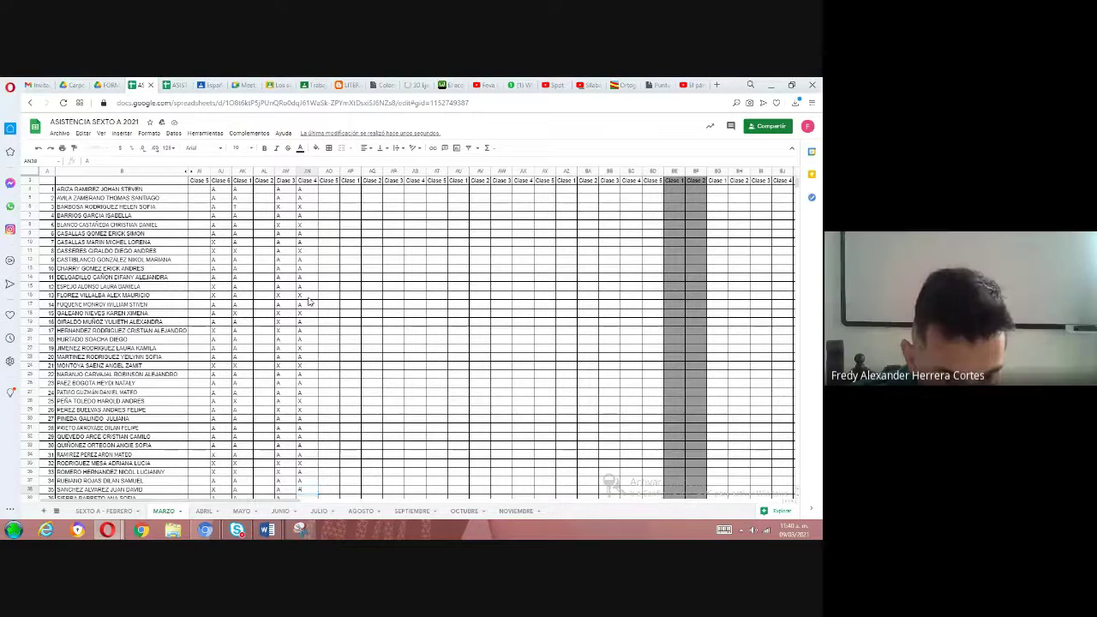
{"action": "scroll", "coordinate": [311, 302], "scroll_direction": "down", "scroll_amount": 1}
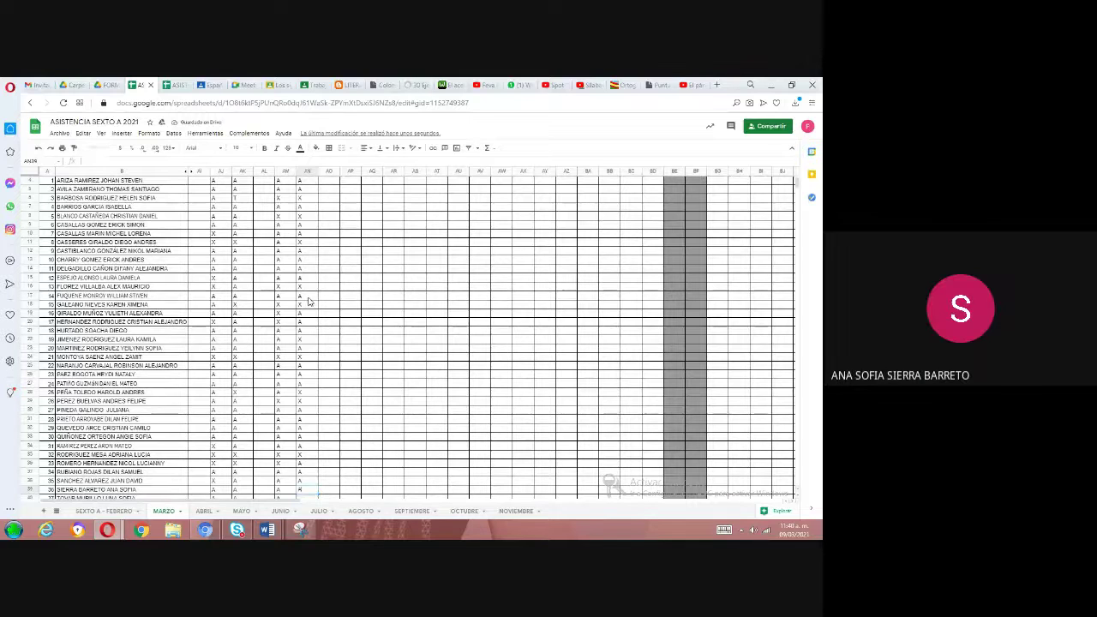
{"action": "scroll", "coordinate": [310, 302], "scroll_direction": "down", "scroll_amount": 1}
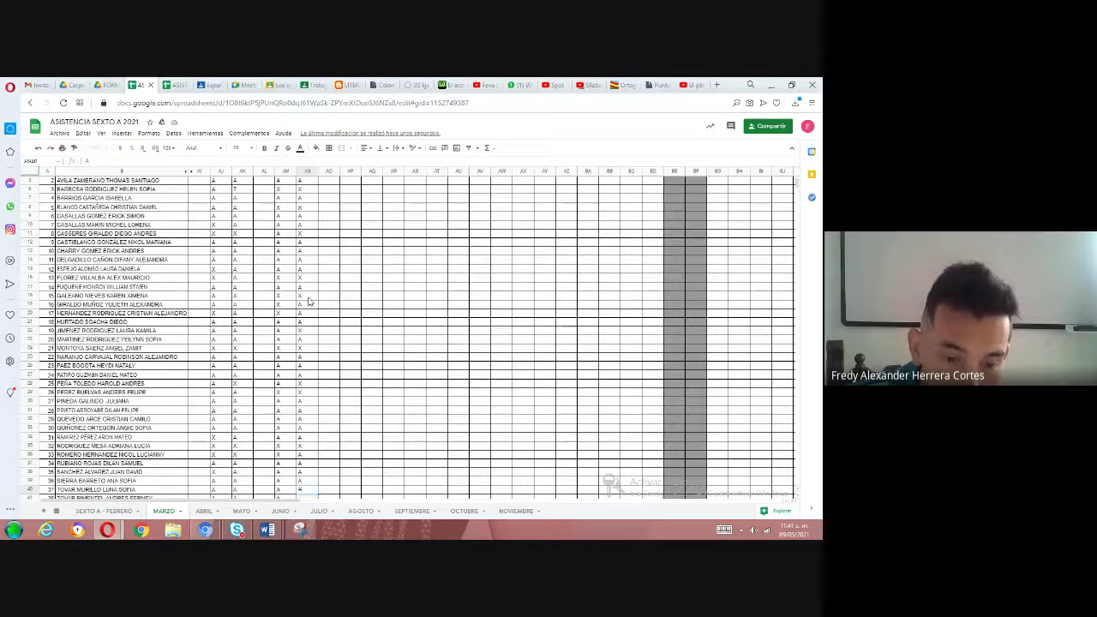
{"action": "key", "text": "Return"}
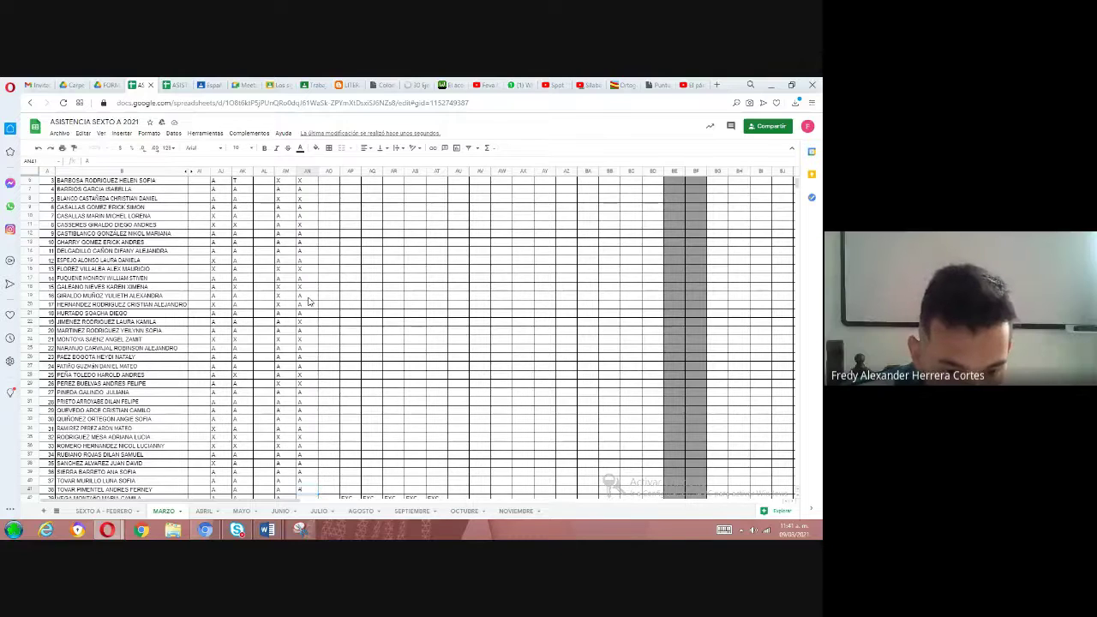
{"action": "scroll", "coordinate": [310, 301], "scroll_direction": "down", "scroll_amount": 1}
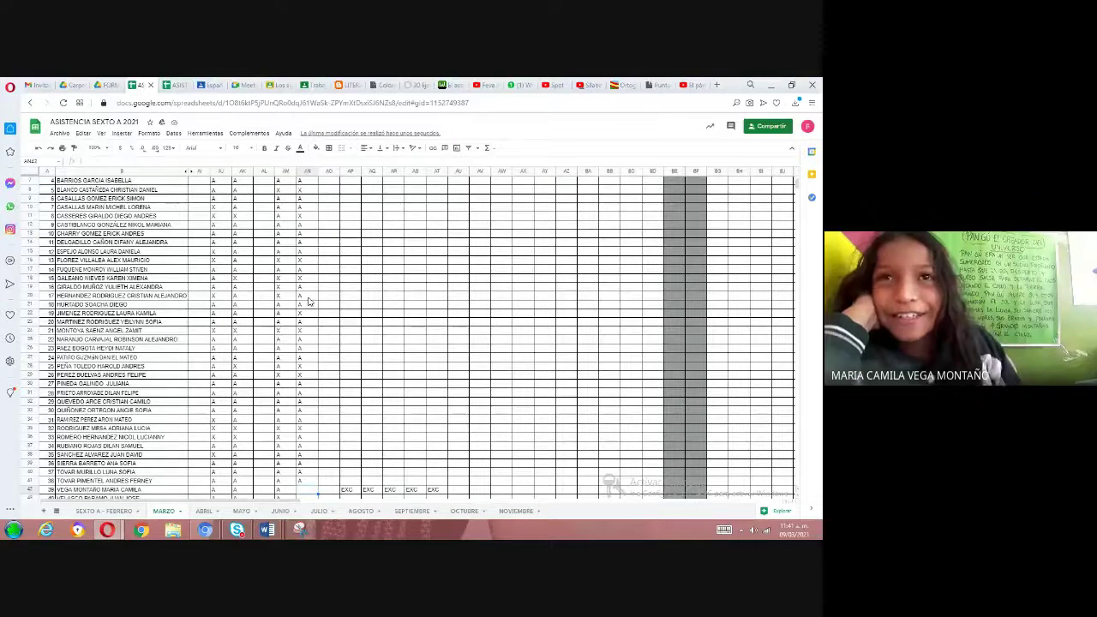
- Mark students 39 to 42 as A, A, A and X in the Clase 4 column of day 9
{"action": "scroll", "coordinate": [309, 301], "scroll_direction": "down", "scroll_amount": 1}
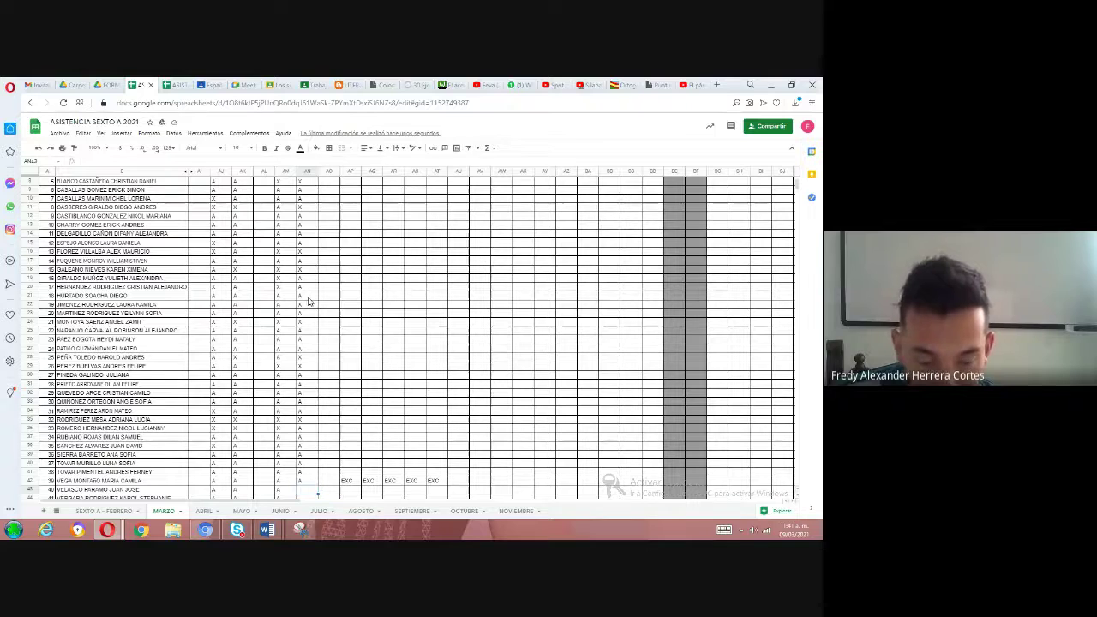
{"action": "key", "text": "Return"}
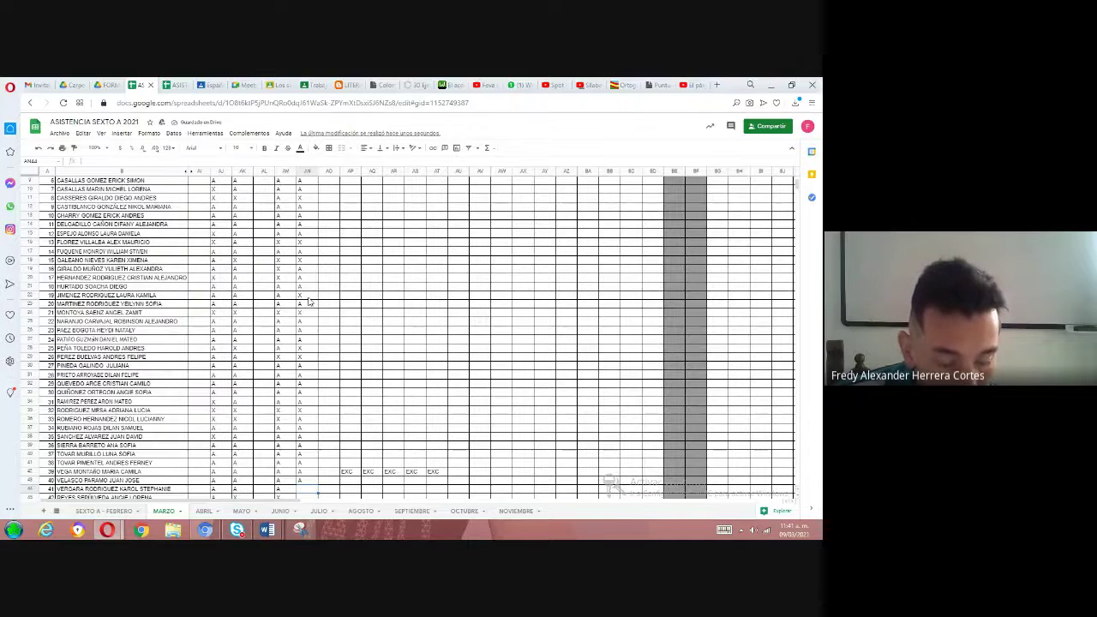
{"action": "type", "text": "A"}
{"action": "key", "text": "Return"}
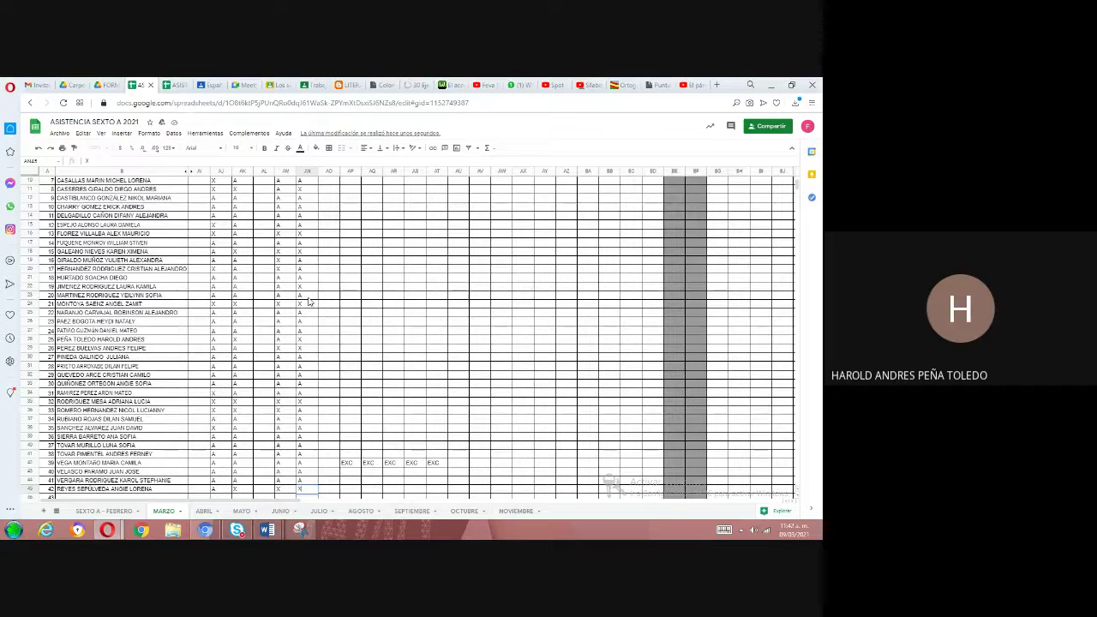
- Correct the Clase 4 mark of day 9 for student 25 to A
{"action": "key", "text": "Up"}
{"action": "key", "text": "Up"}
{"action": "key", "text": "Up"}
{"action": "key", "text": "Up"}
{"action": "key", "text": "Up"}
{"action": "key", "text": "Up"}
{"action": "key", "text": "Up"}
{"action": "key", "text": "Up"}
{"action": "key", "text": "Up"}
{"action": "key", "text": "Up"}
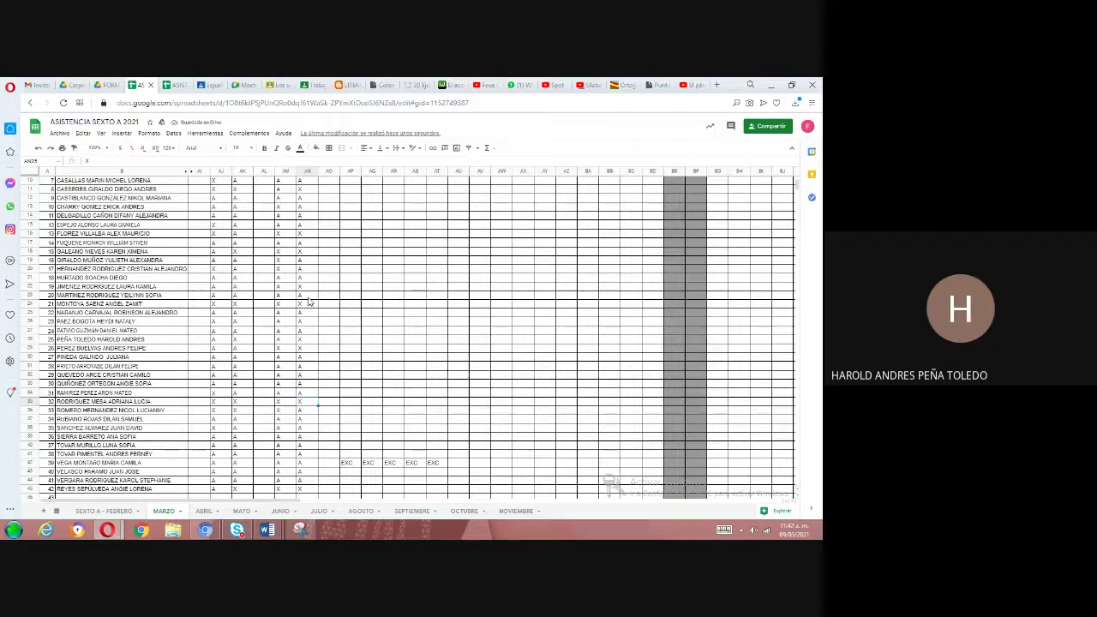
{"action": "key", "text": "Up"}
{"action": "key", "text": "Up"}
{"action": "key", "text": "Up"}
{"action": "key", "text": "Up"}
{"action": "key", "text": "Up"}
{"action": "key", "text": "Up"}
{"action": "key", "text": "Up"}
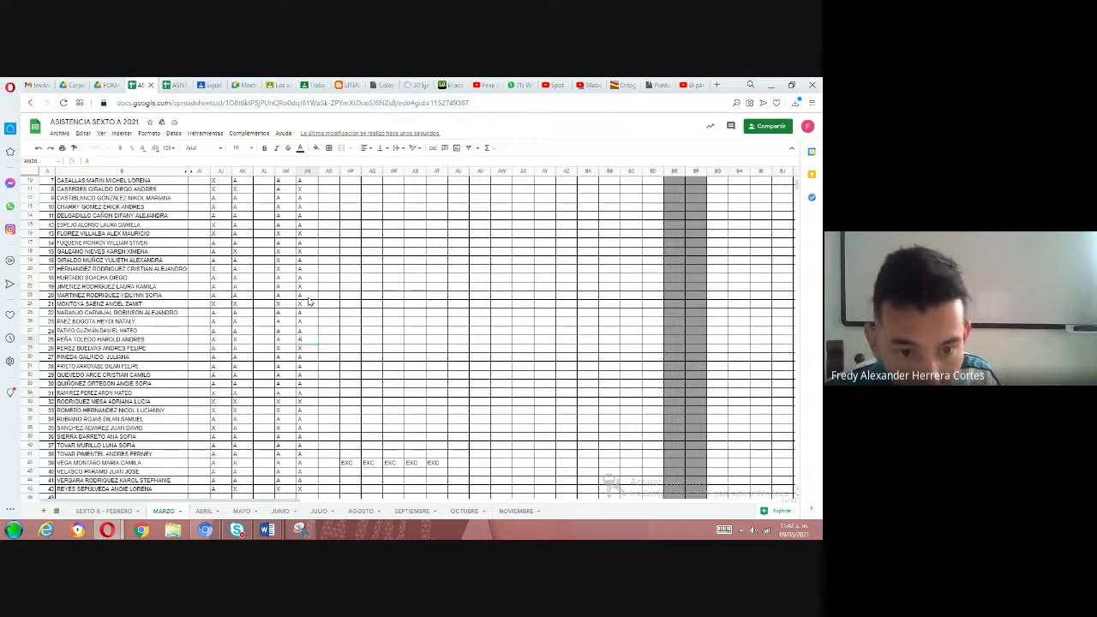
{"action": "key", "text": "Down"}
{"action": "key", "text": "Down"}
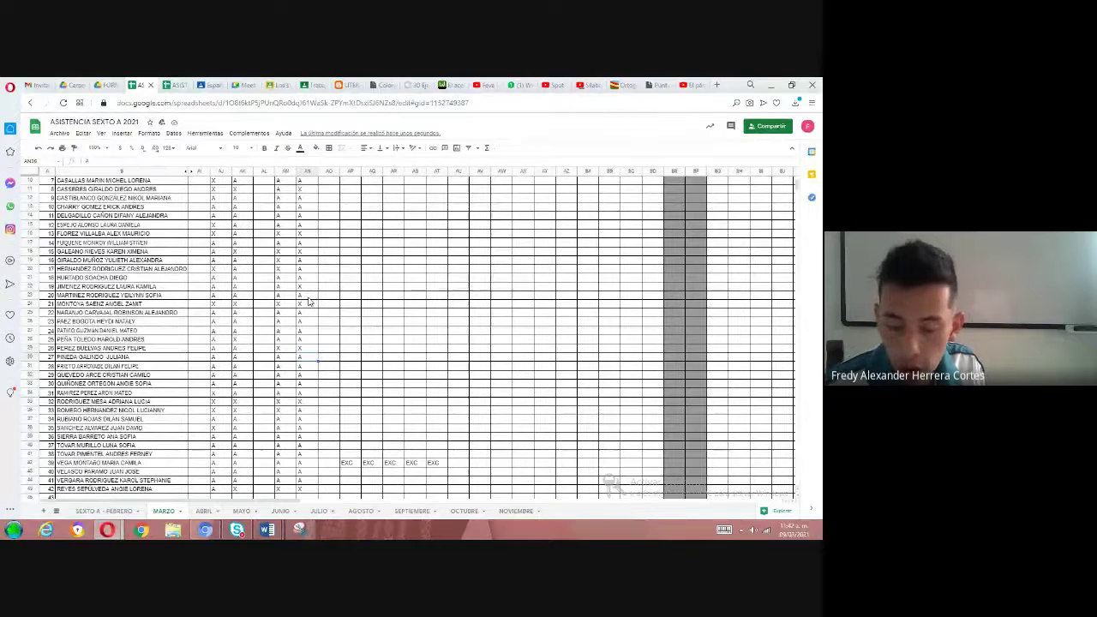
{"action": "scroll", "coordinate": [309, 302], "scroll_direction": "up", "scroll_amount": 5}
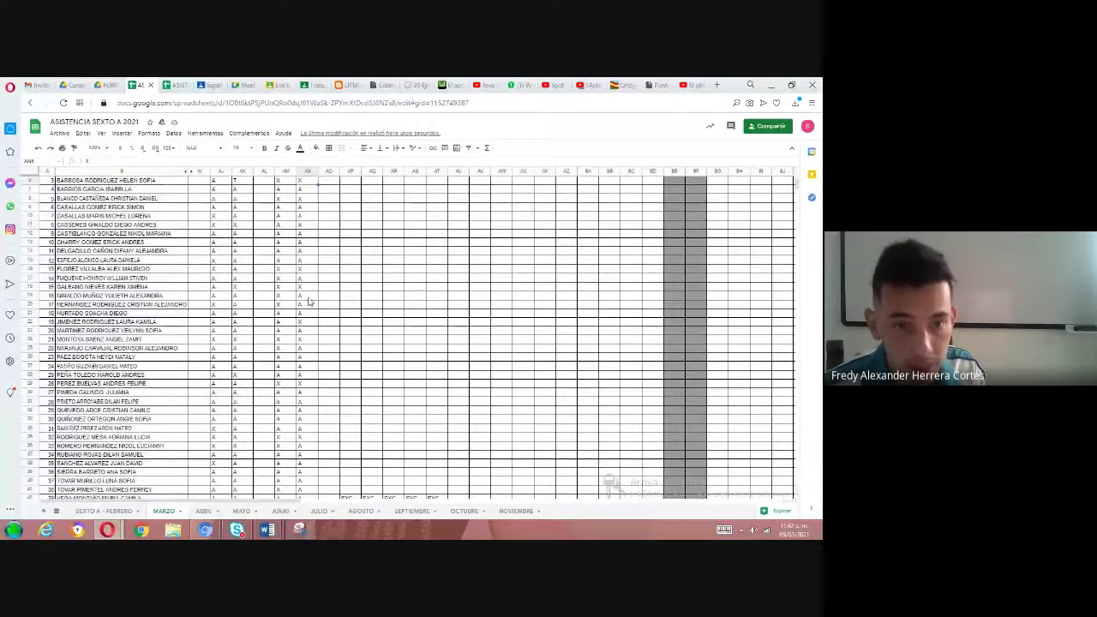
- Switch to the Google Meet call and open the options of the ongoing screen presentation
{"action": "left_click", "coordinate": [279, 84]}
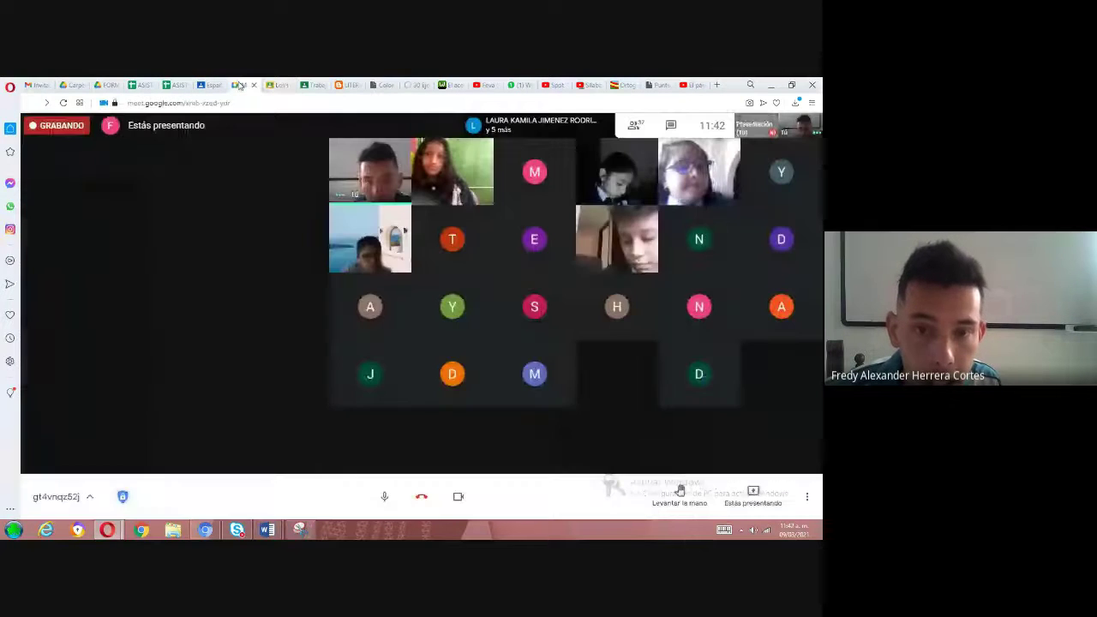
{"action": "left_click", "coordinate": [243, 85]}
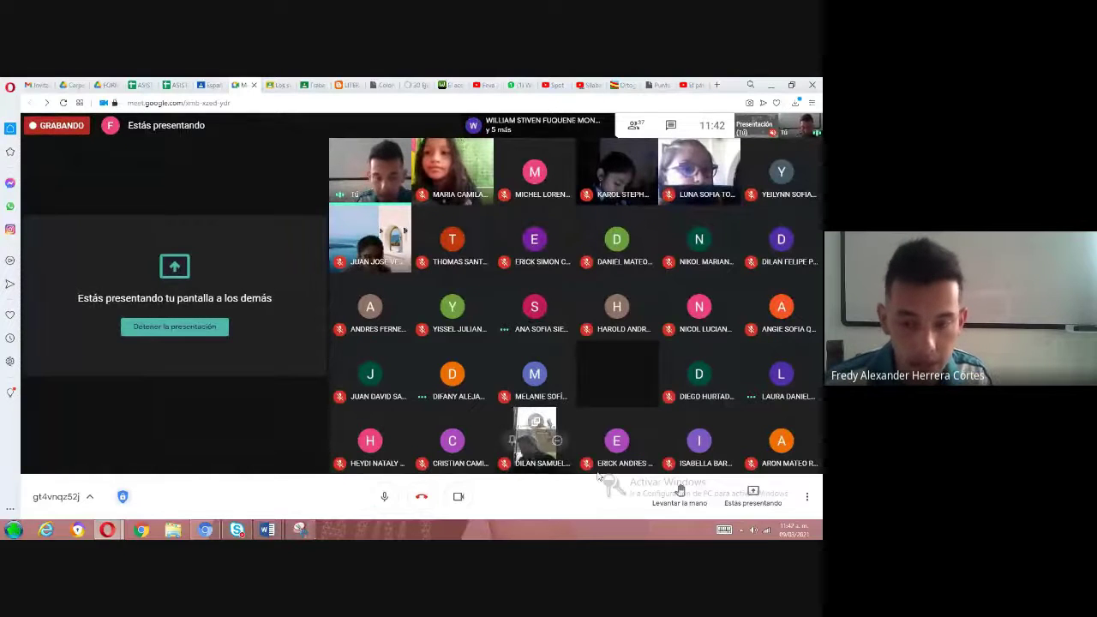
{"action": "left_click", "coordinate": [752, 497]}
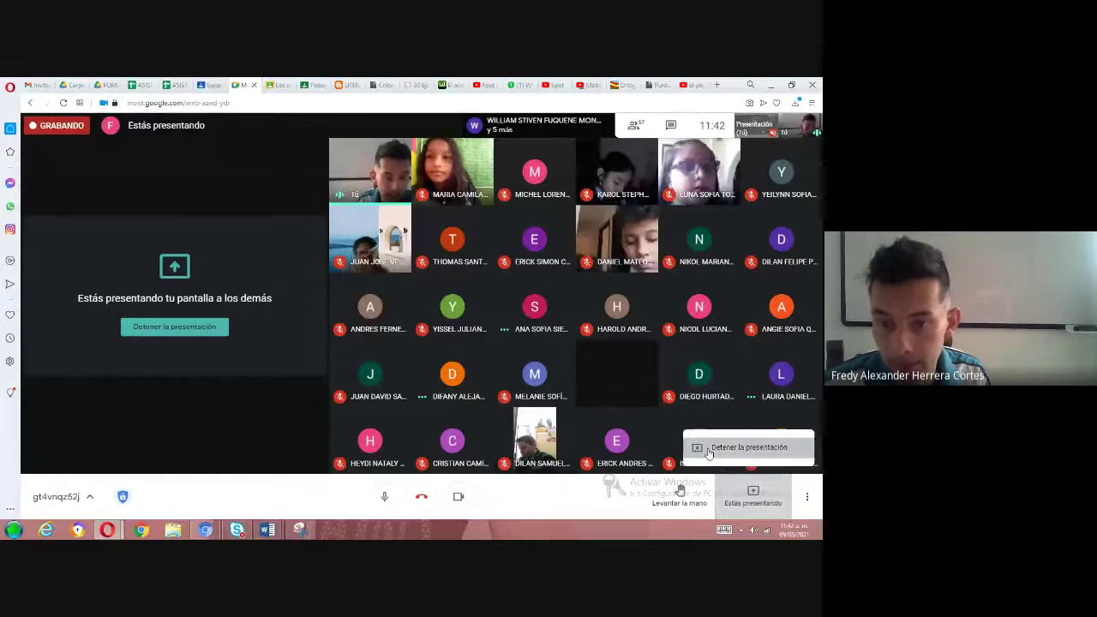